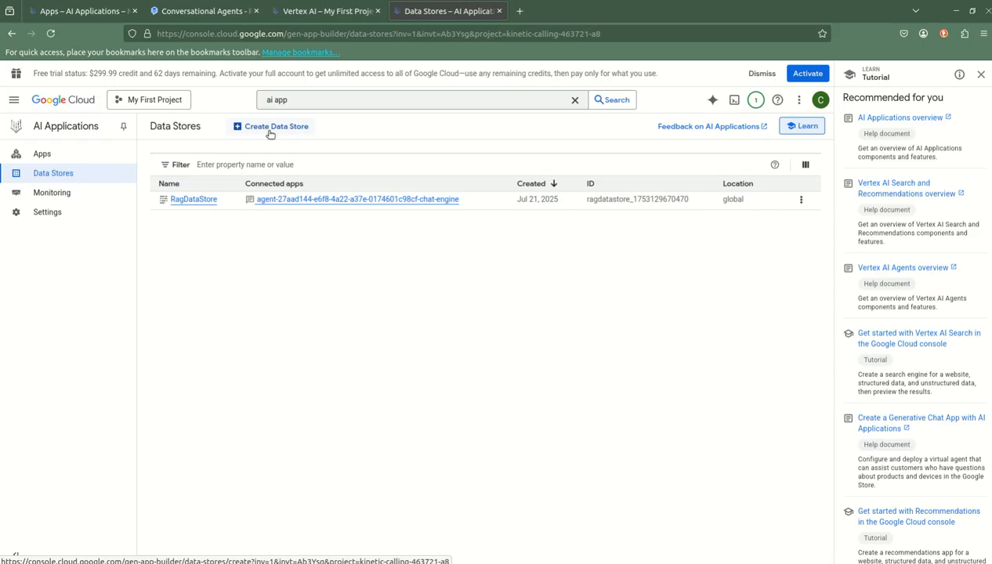
Start a new data store with Cloud Storage as its data source
{"action": "left_click", "coordinate": [269, 128]}
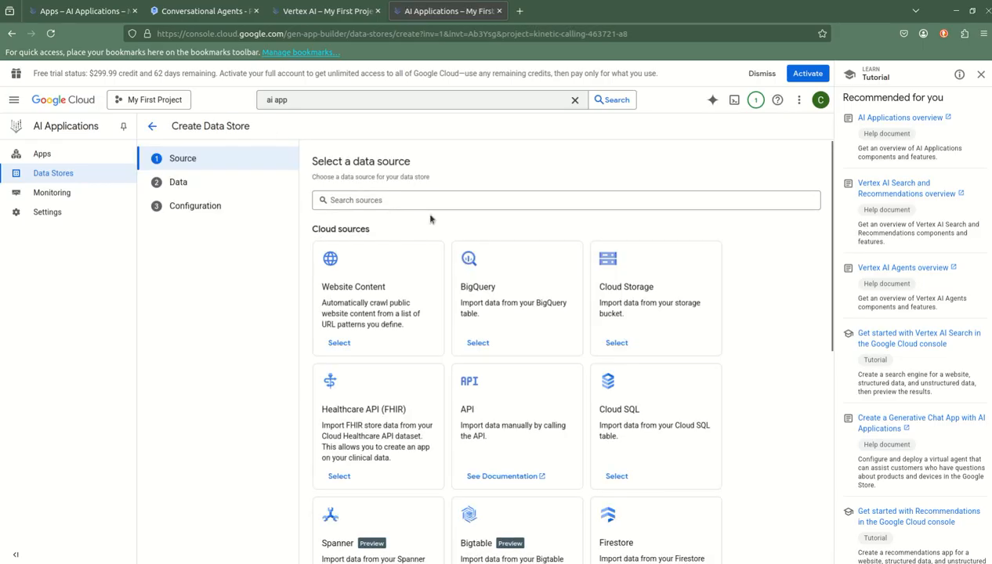
{"action": "scroll", "coordinate": [454, 335], "scroll_direction": "down", "scroll_amount": 1}
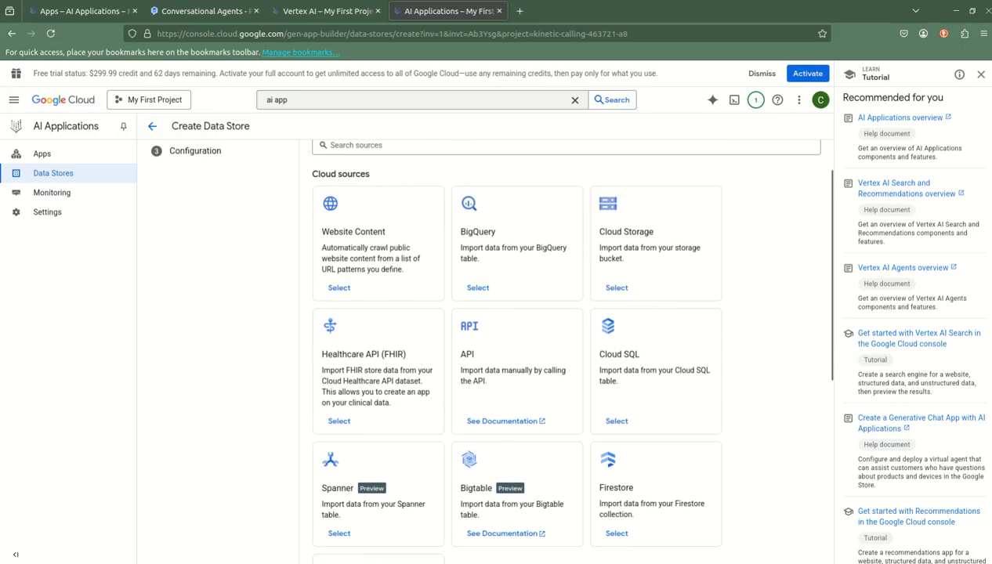
{"action": "key", "text": "alt+Tab"}
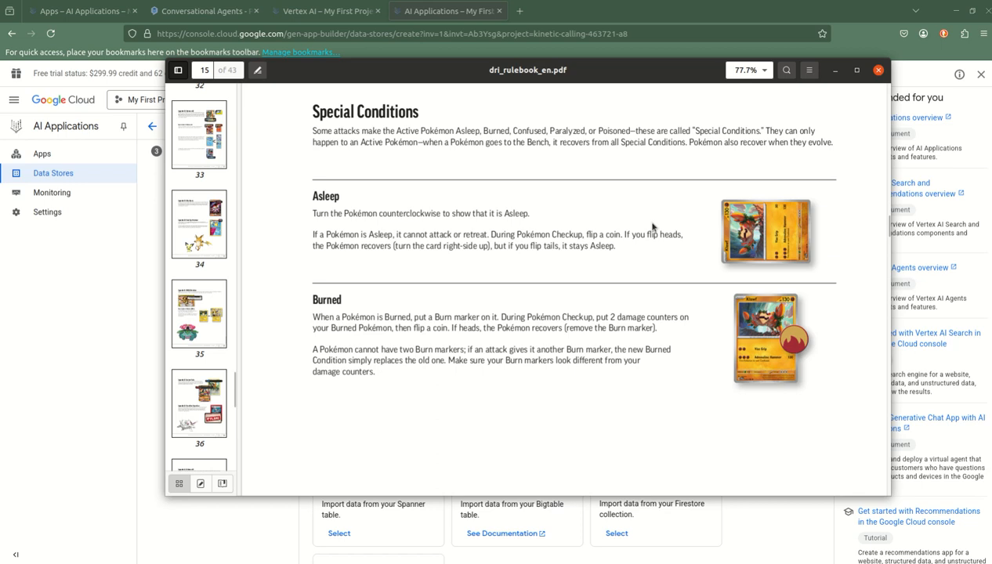
{"action": "left_click", "coordinate": [835, 71]}
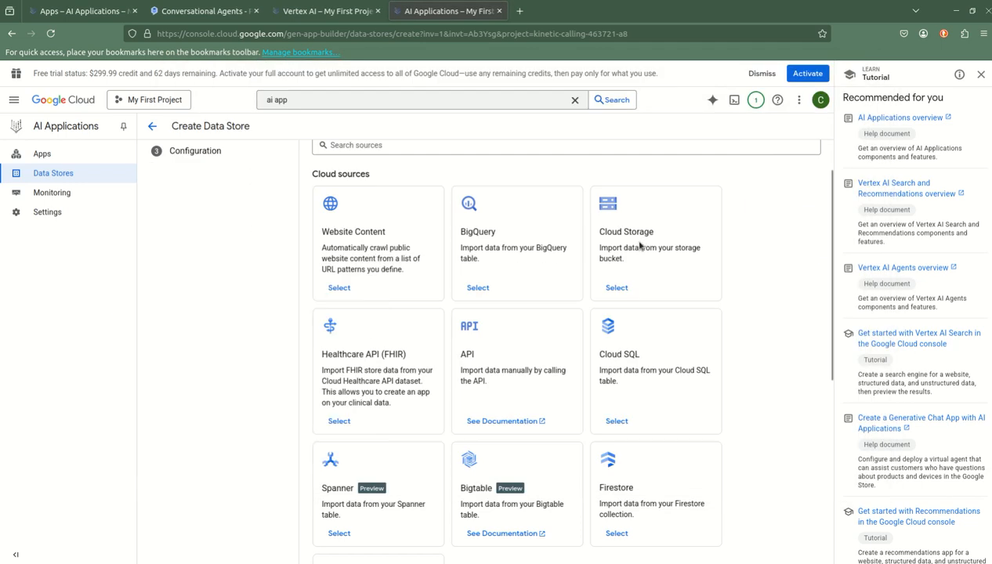
{"action": "left_click", "coordinate": [616, 289]}
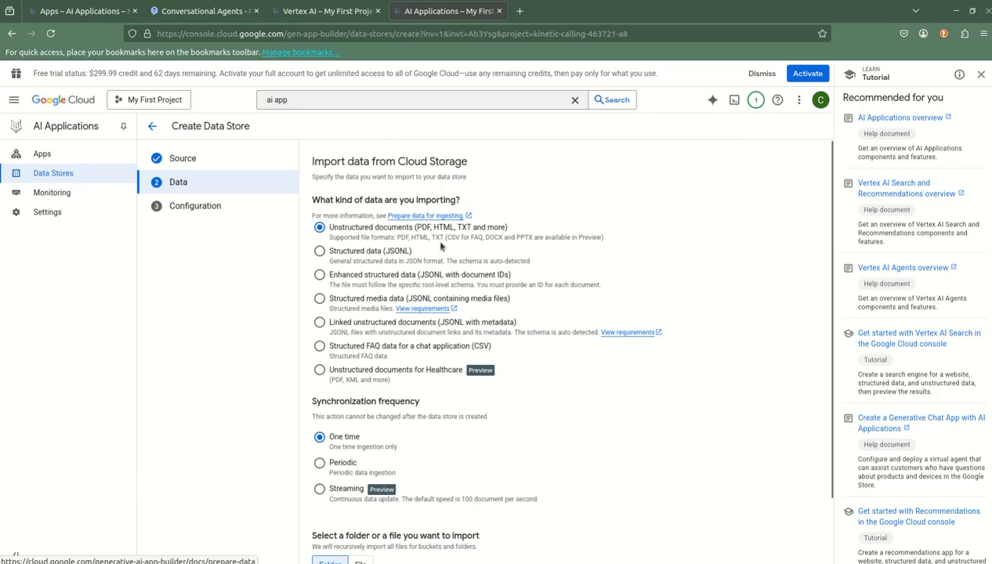
Choose the Cloud Storage folder rag-data-mfp-071425 for the one-time import of unstructured documents and continue to the configuration
{"action": "scroll", "coordinate": [373, 414], "scroll_direction": "down", "scroll_amount": 2}
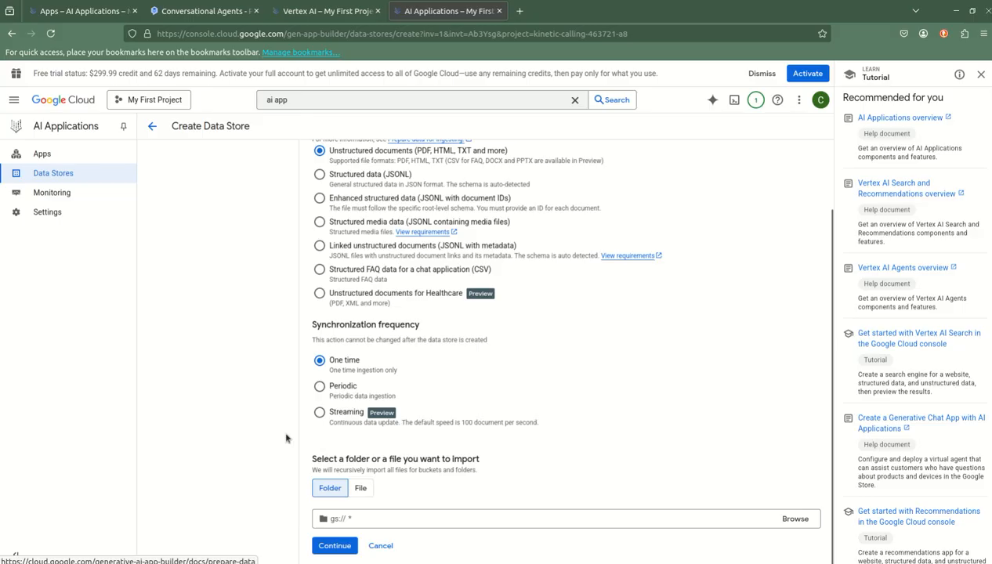
{"action": "left_click", "coordinate": [789, 519]}
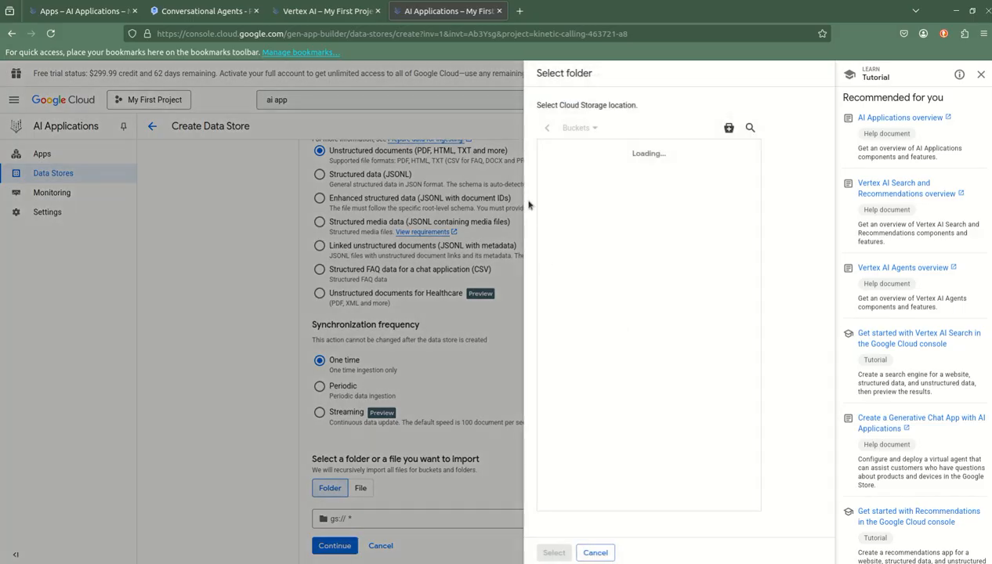
{"action": "left_click", "coordinate": [567, 177]}
{"action": "left_click", "coordinate": [552, 551]}
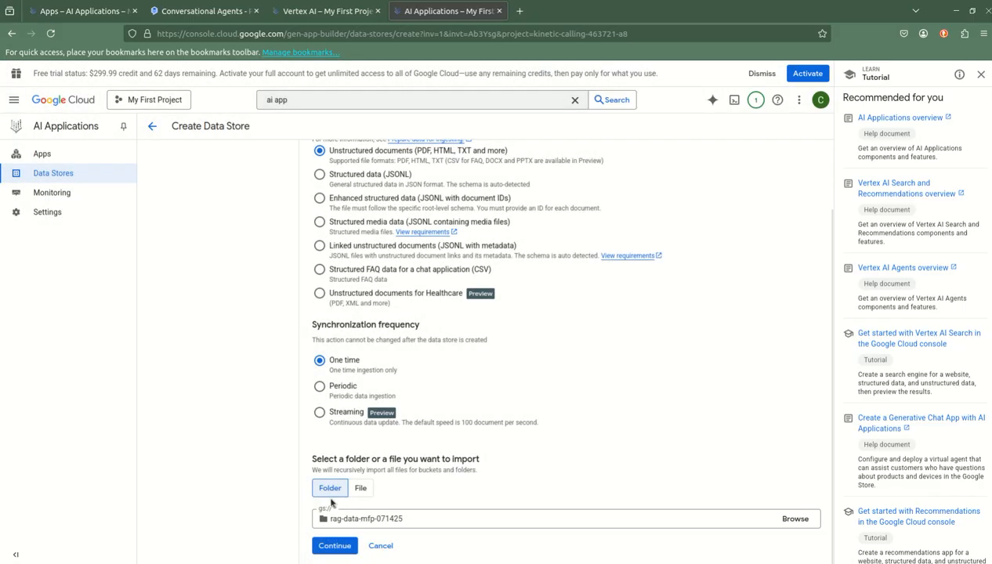
{"action": "left_click", "coordinate": [334, 546]}
Name the data store RagDemo, create it in the global region and return to the data store list
{"action": "left_click", "coordinate": [352, 289]}
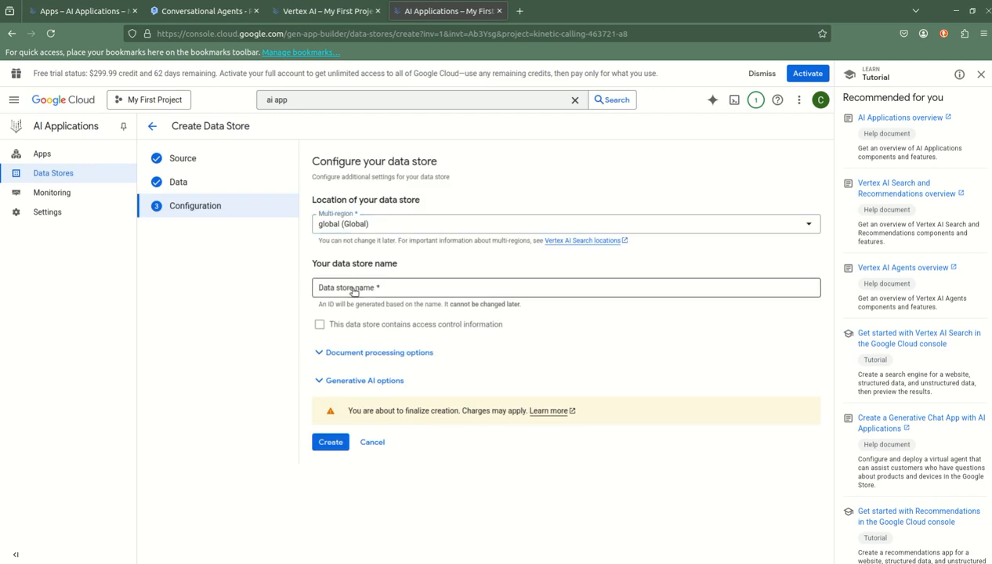
{"action": "type", "text": "RagDemo"}
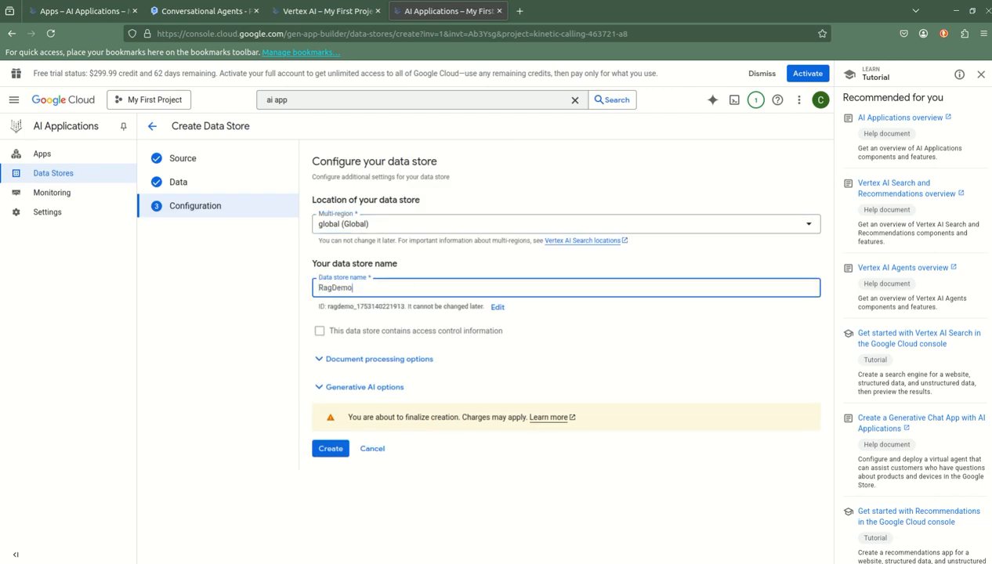
{"action": "left_click", "coordinate": [331, 448]}
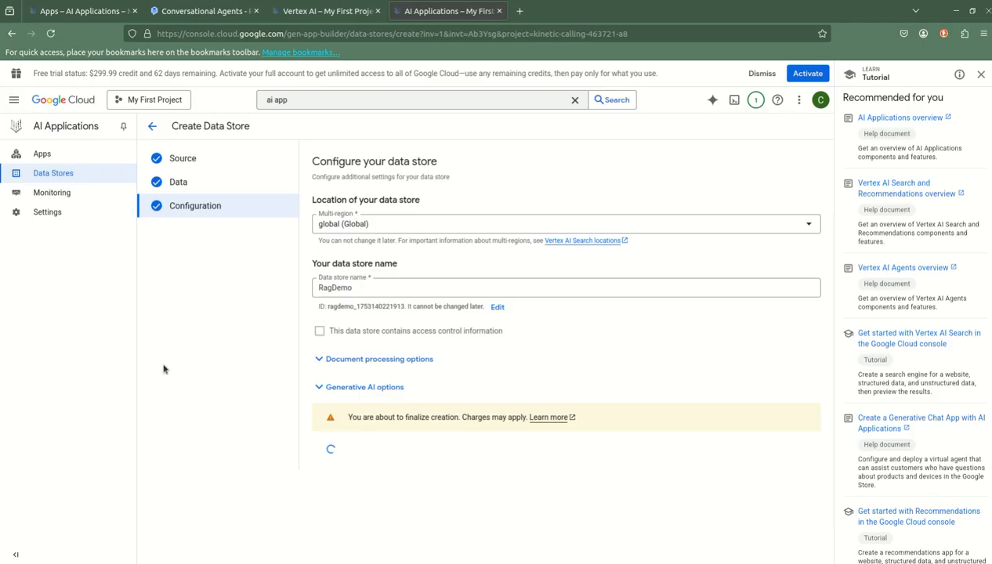
{"action": "left_click", "coordinate": [57, 174]}
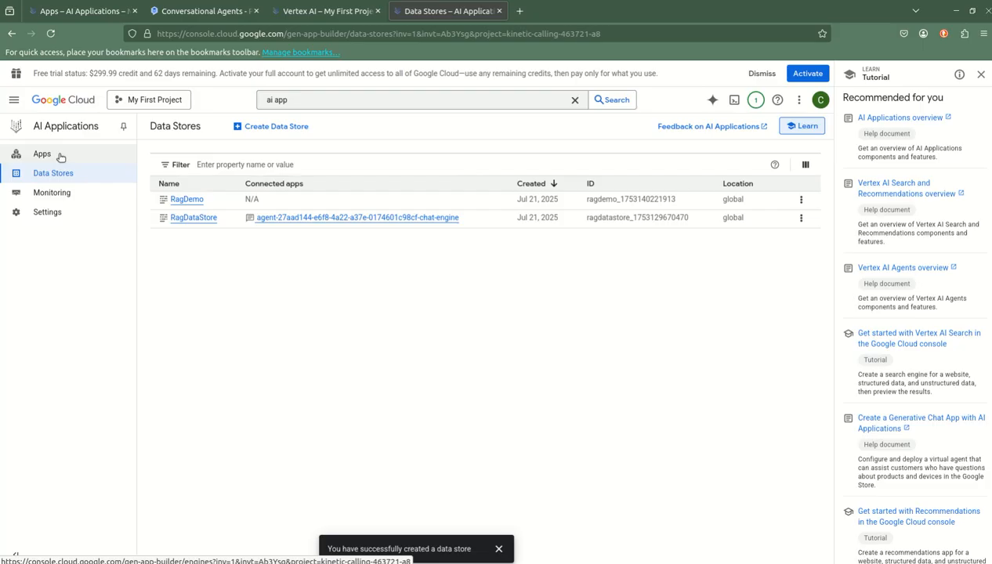
Go to the list of apps and start creating a new app
{"action": "left_click", "coordinate": [61, 155]}
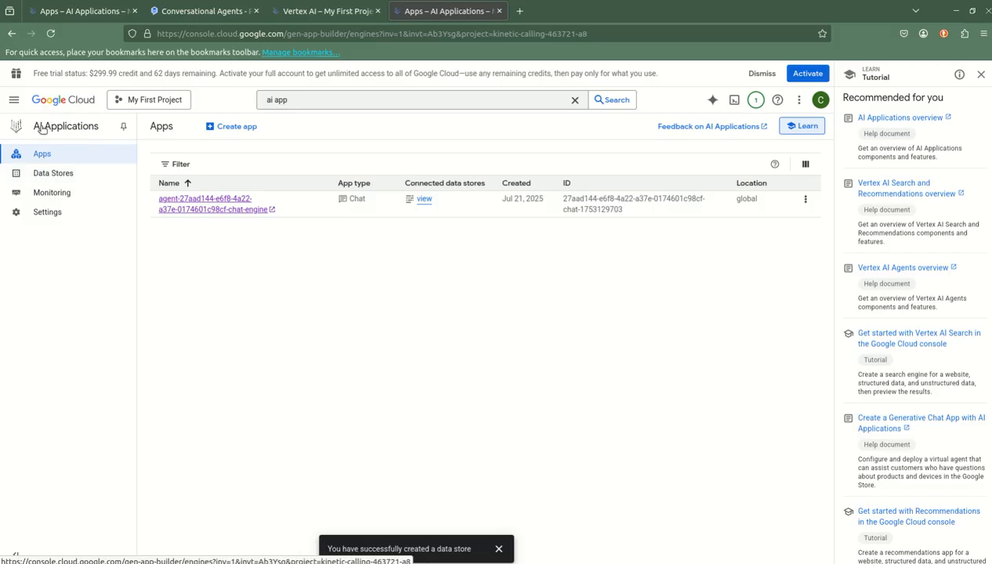
{"action": "left_click", "coordinate": [294, 99]}
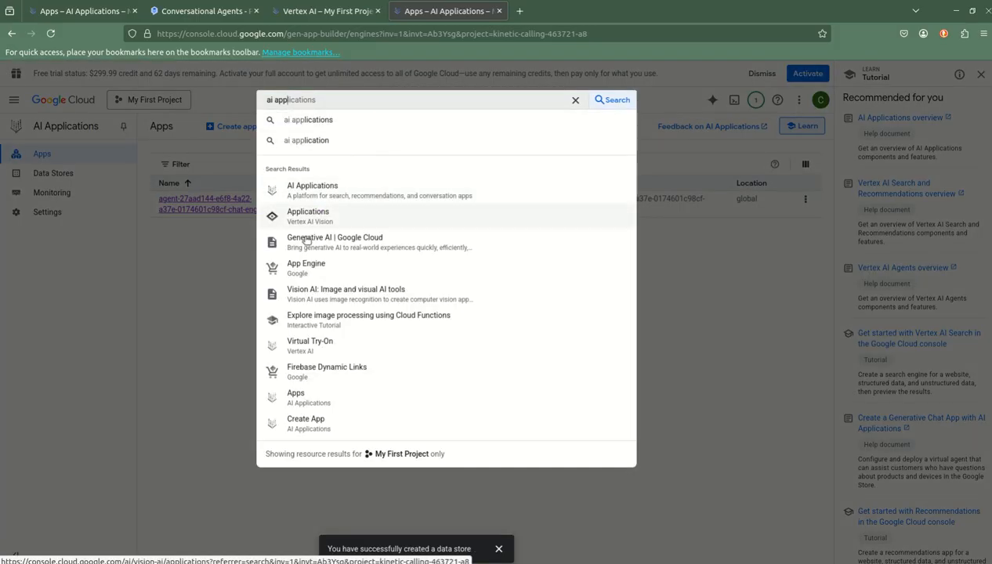
{"action": "left_click", "coordinate": [142, 206]}
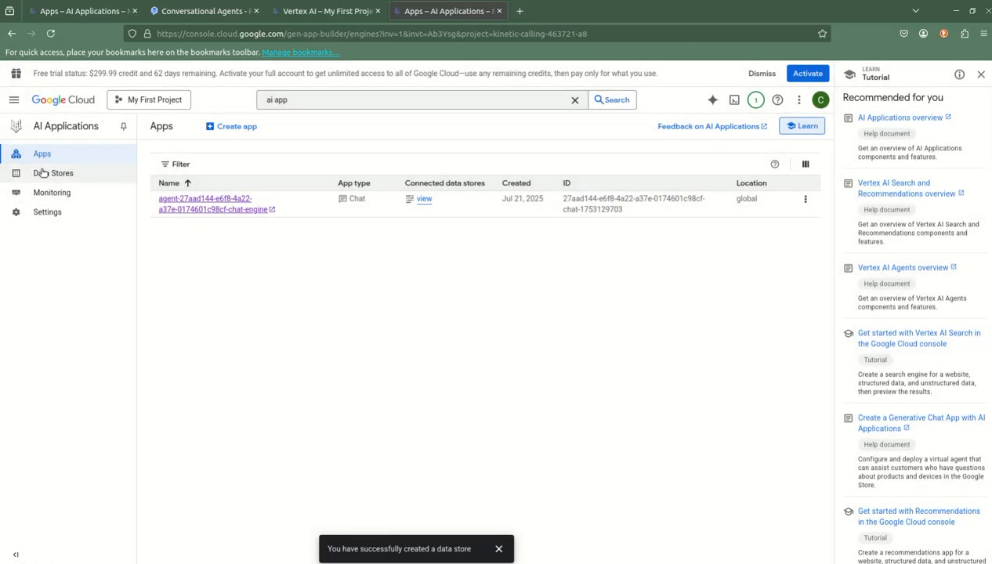
{"action": "left_click", "coordinate": [238, 126]}
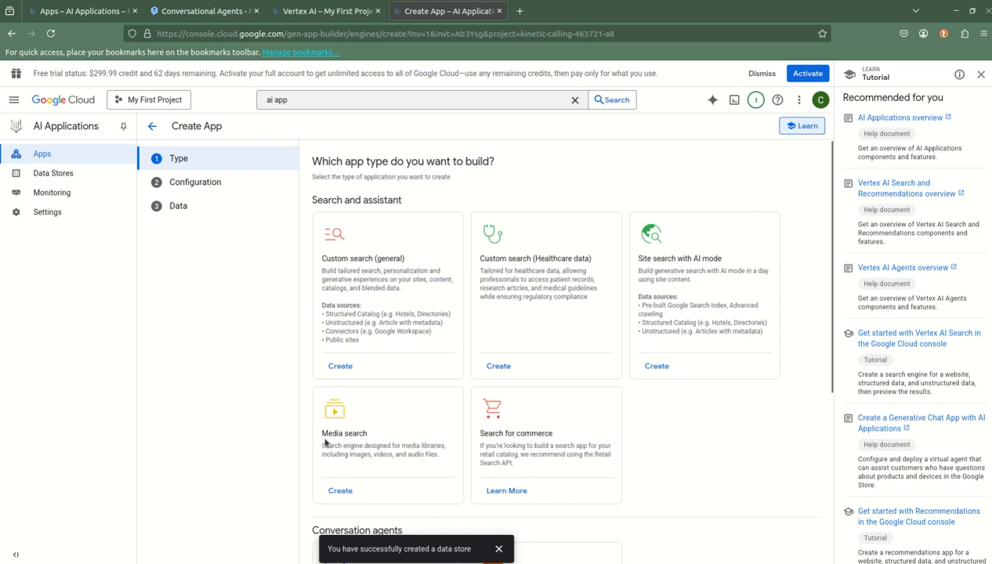
Look through the available app types, from search and assistant to conversation agents and recommendations
{"action": "scroll", "coordinate": [325, 443], "scroll_direction": "down", "scroll_amount": 3}
{"action": "scroll", "coordinate": [210, 368], "scroll_direction": "up", "scroll_amount": 3}
{"action": "scroll", "coordinate": [649, 388], "scroll_direction": "down", "scroll_amount": 4}
{"action": "scroll", "coordinate": [383, 286], "scroll_direction": "up", "scroll_amount": 3}
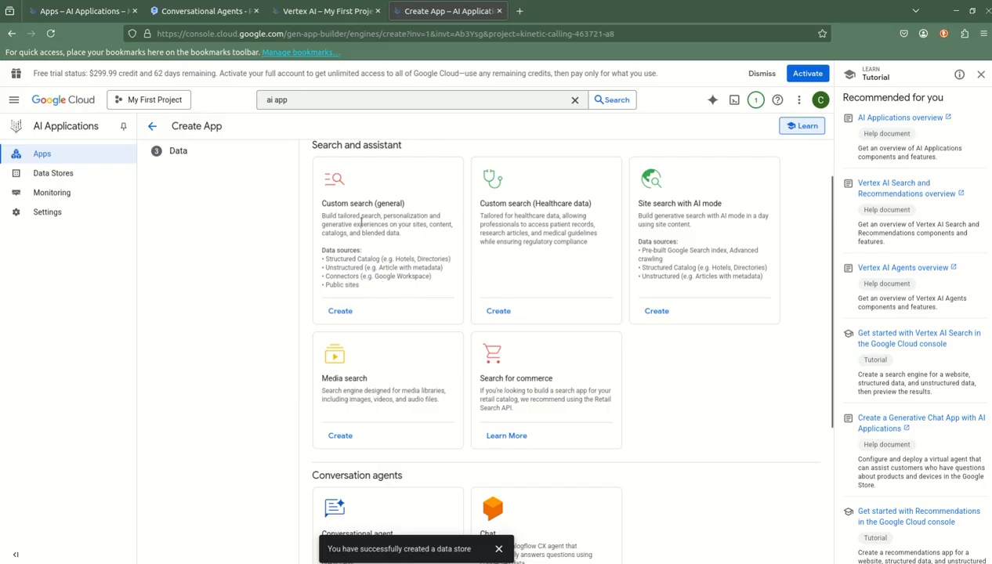
{"action": "scroll", "coordinate": [398, 233], "scroll_direction": "down", "scroll_amount": 1}
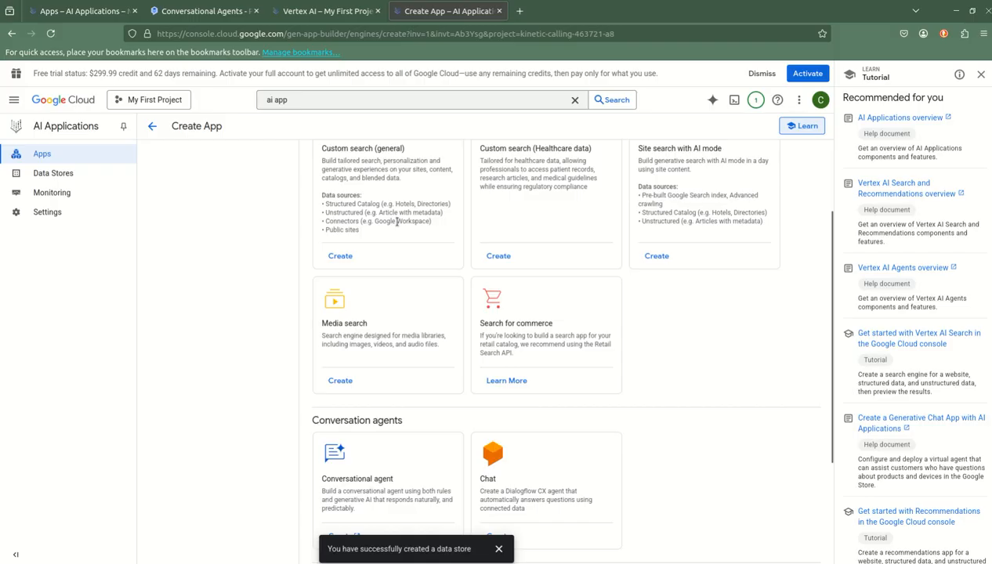
{"action": "scroll", "coordinate": [397, 221], "scroll_direction": "down", "scroll_amount": 1}
{"action": "scroll", "coordinate": [399, 201], "scroll_direction": "up", "scroll_amount": 2}
{"action": "scroll", "coordinate": [357, 272], "scroll_direction": "down", "scroll_amount": 2}
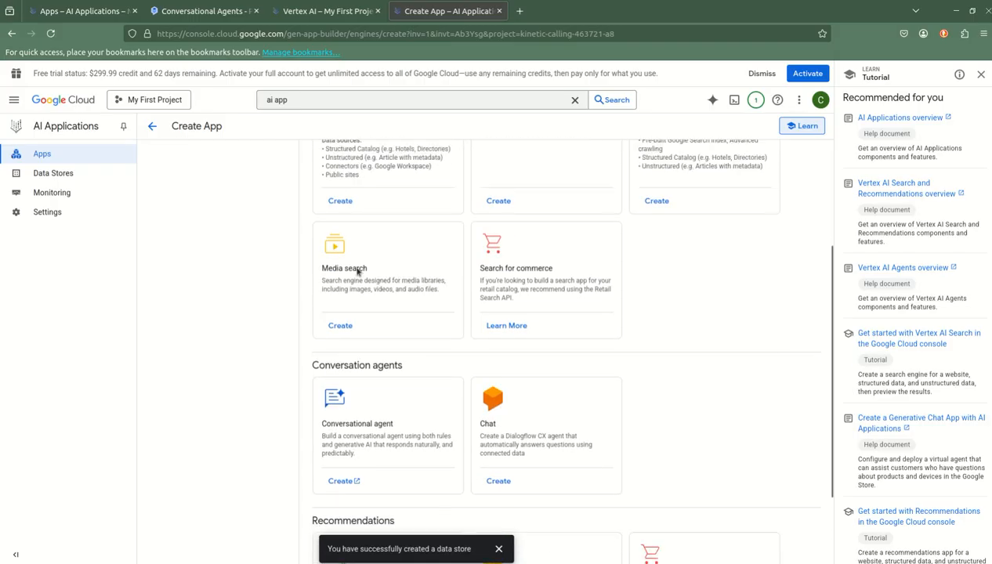
{"action": "scroll", "coordinate": [454, 376], "scroll_direction": "down", "scroll_amount": 2}
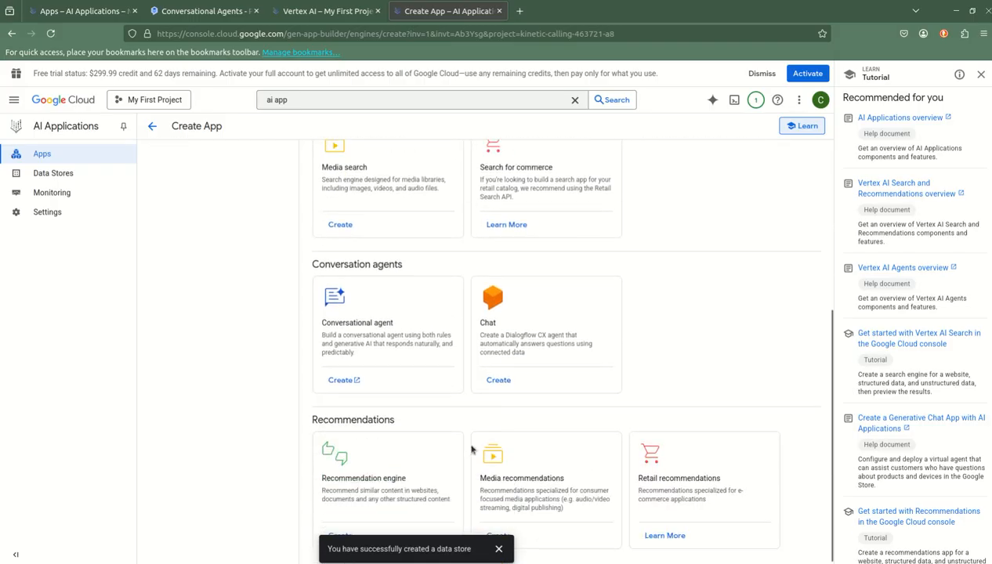
Start a build-your-own conversational agent with the display name RagDemoConvoAgent
{"action": "left_click", "coordinate": [345, 375]}
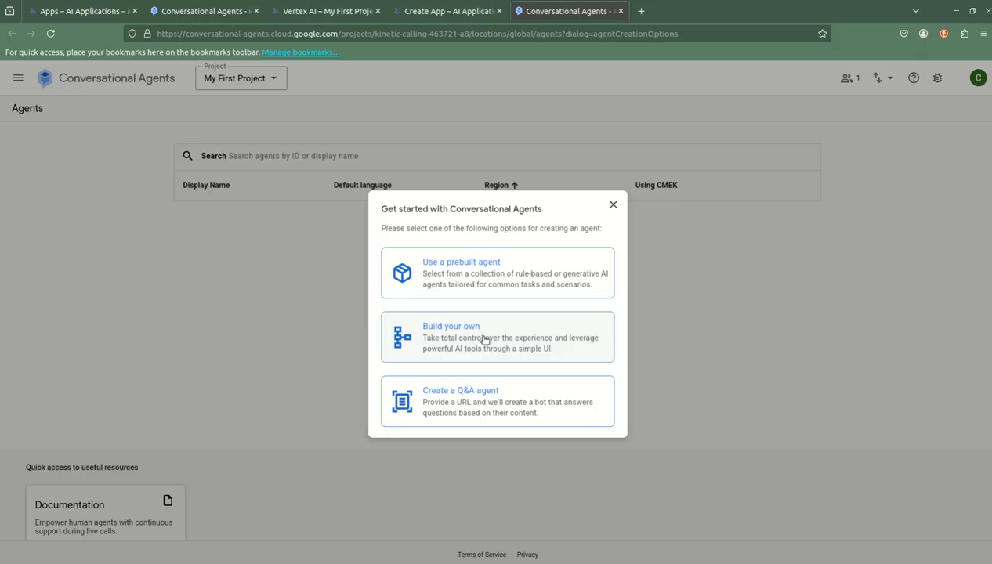
{"action": "left_click", "coordinate": [484, 340]}
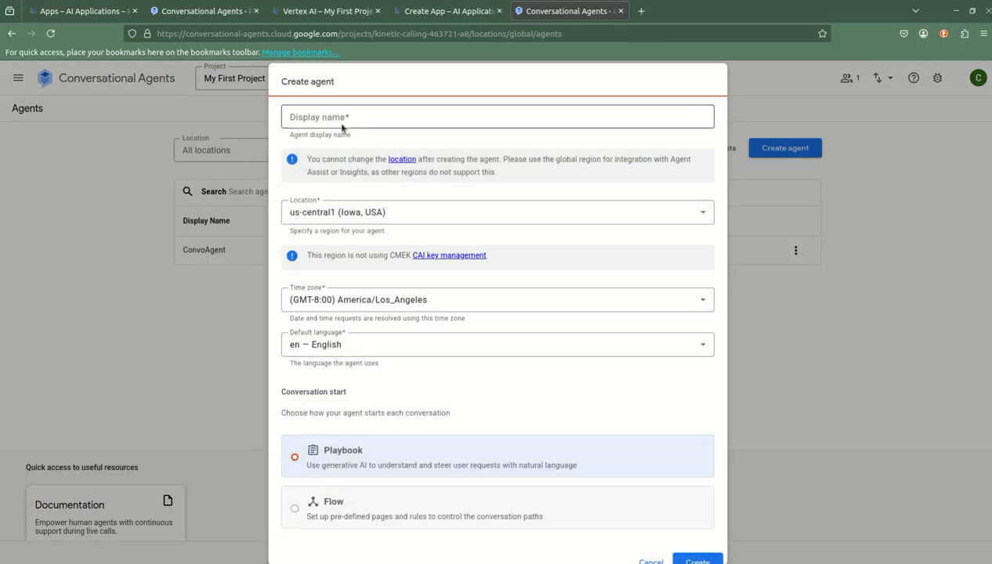
{"action": "left_click", "coordinate": [341, 121]}
{"action": "type", "text": "RagDemoConvoAgent"}
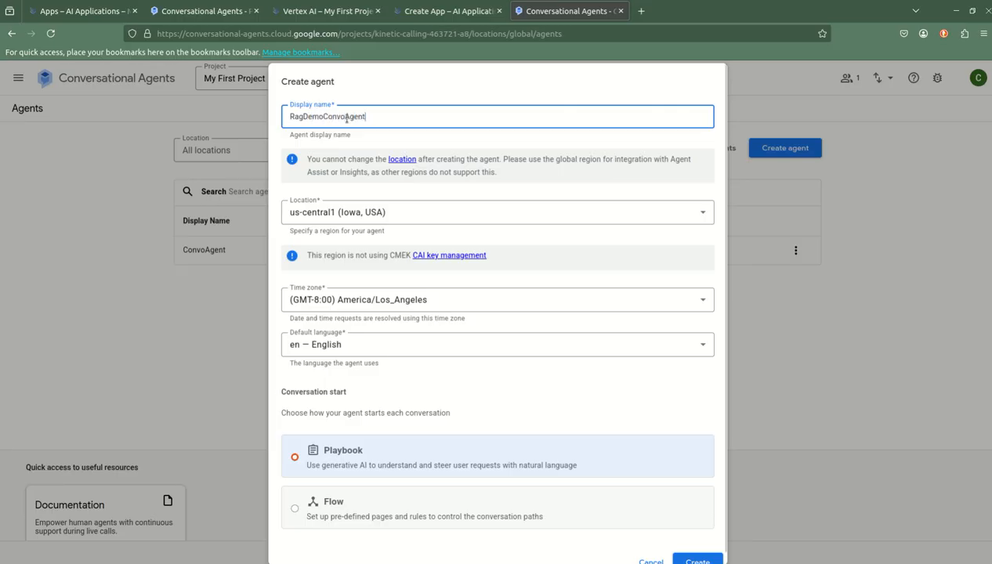
Create the agent with location northamerica-northeast1 (Montréal, Québec, Canada) and time zone (GMT-5:00) America/New_York
{"action": "left_click", "coordinate": [400, 214]}
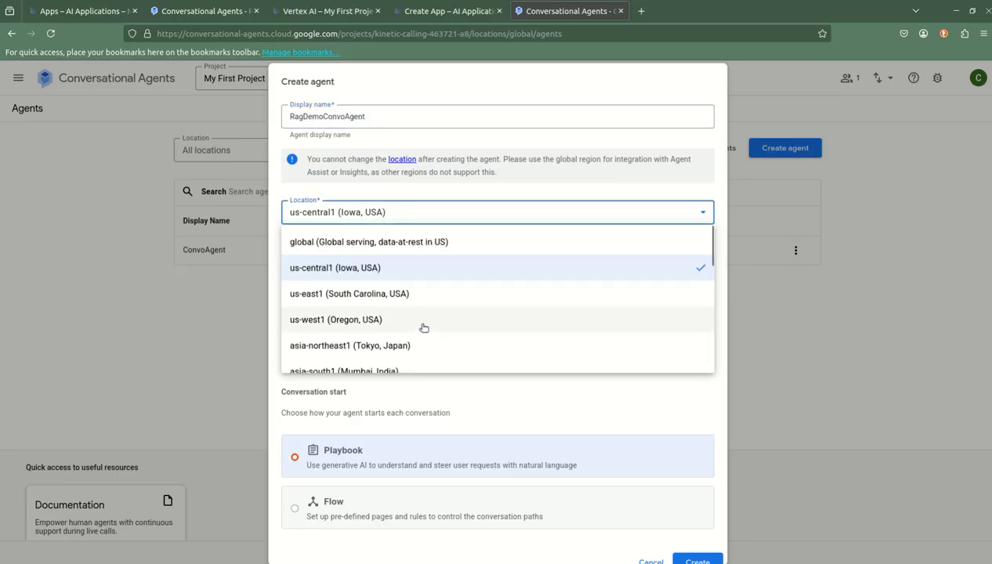
{"action": "scroll", "coordinate": [419, 344], "scroll_direction": "down", "scroll_amount": 5}
{"action": "left_click", "coordinate": [375, 295]}
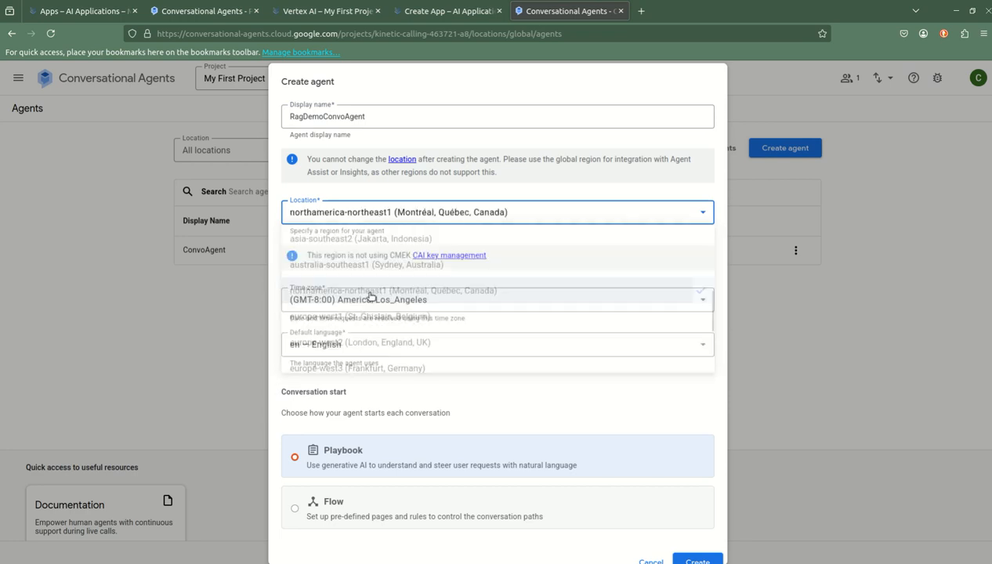
{"action": "left_click", "coordinate": [419, 301]}
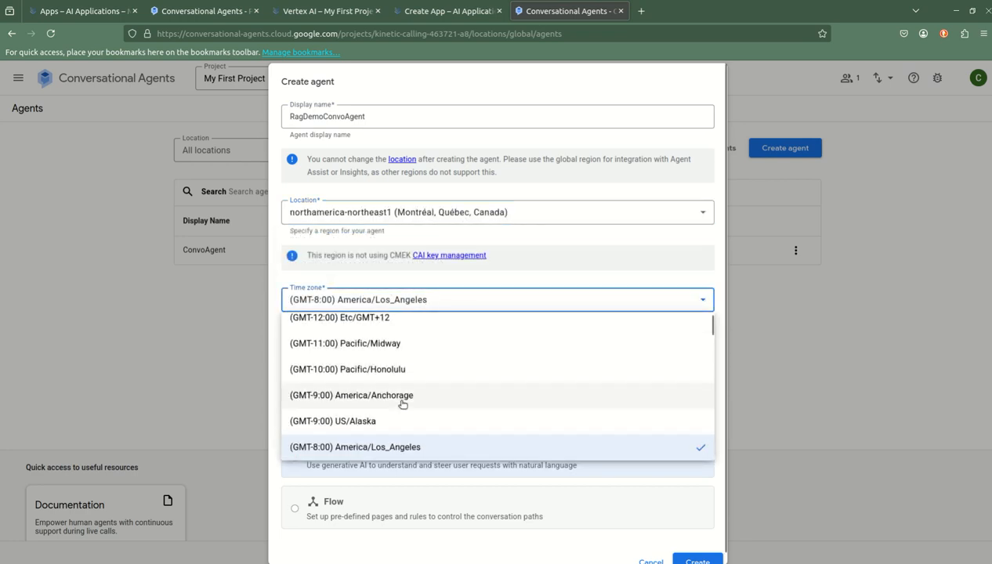
{"action": "scroll", "coordinate": [400, 402], "scroll_direction": "down", "scroll_amount": 3}
{"action": "left_click", "coordinate": [400, 401]}
{"action": "scroll", "coordinate": [435, 381], "scroll_direction": "down", "scroll_amount": 1}
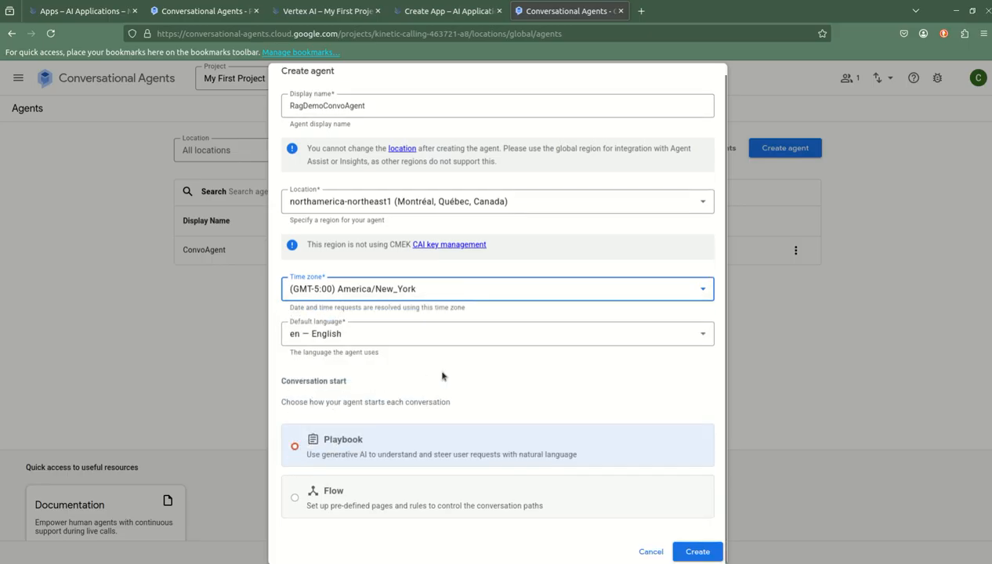
{"action": "left_click", "coordinate": [688, 553]}
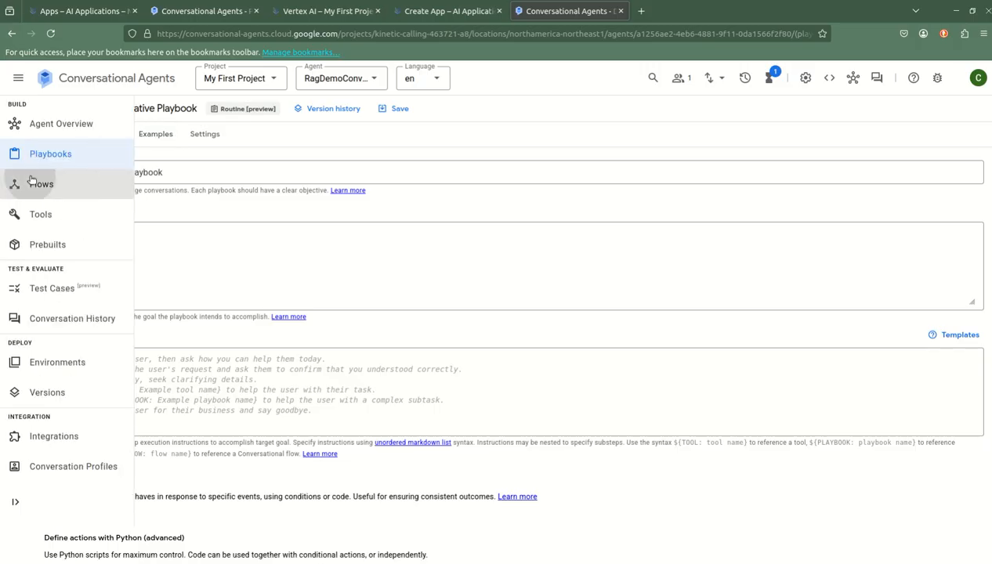
Open the Default Generative Playbook and change its playbook name to RagDemoPlayBook
{"action": "left_click", "coordinate": [39, 184]}
{"action": "left_click", "coordinate": [50, 154]}
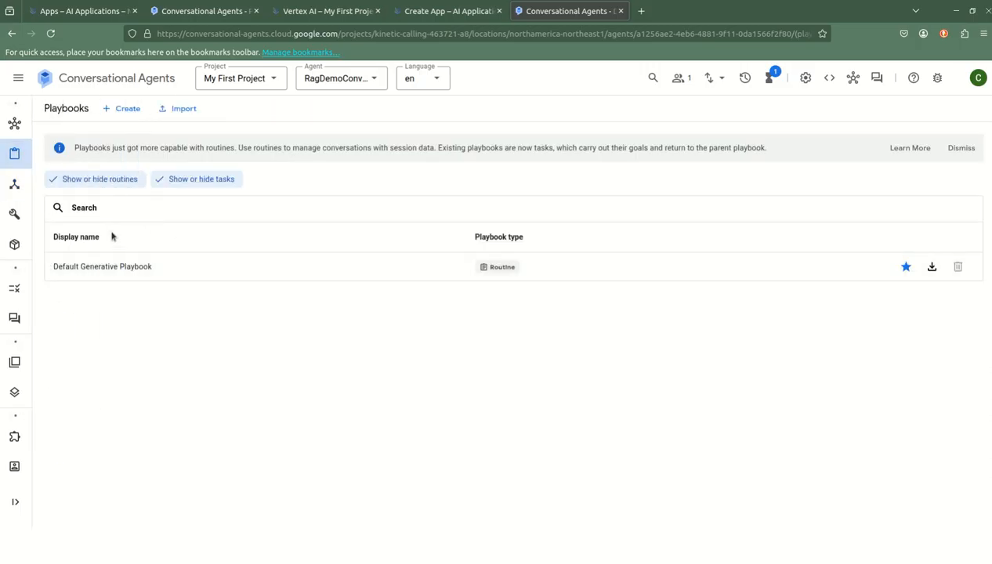
{"action": "left_click", "coordinate": [182, 275]}
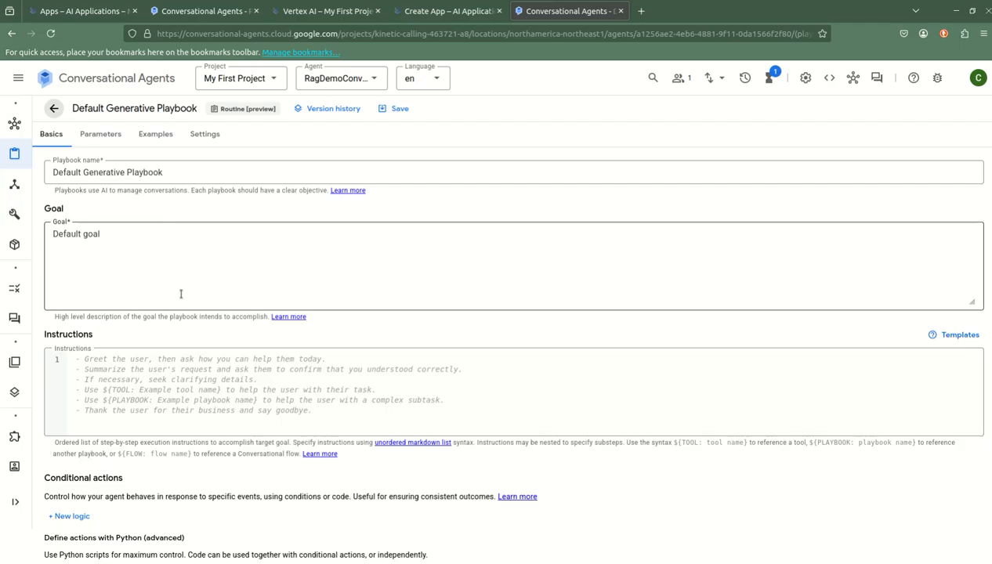
{"action": "left_click_drag", "start_coordinate": [179, 256], "coordinate": [25, 255]}
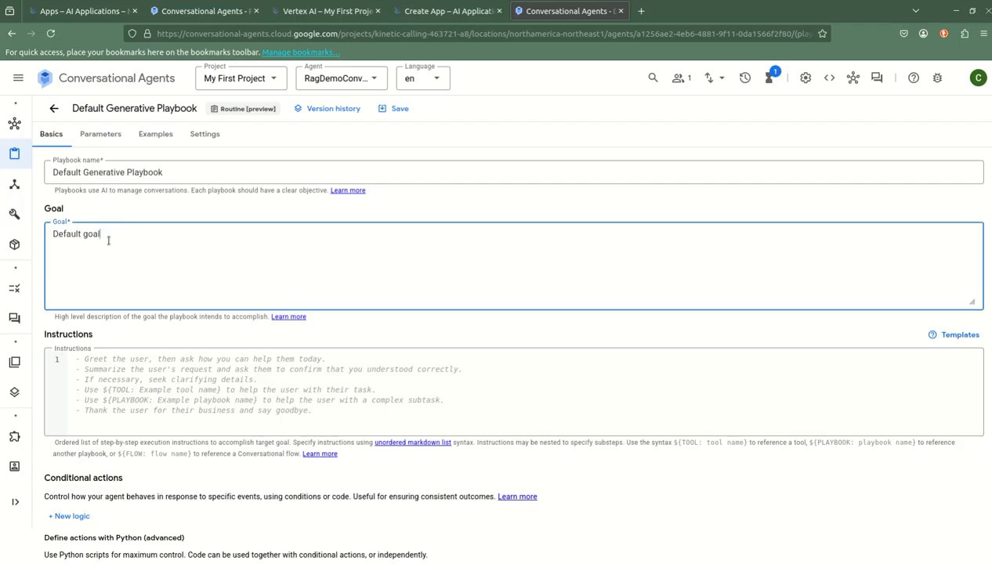
{"action": "left_click_drag", "start_coordinate": [184, 170], "coordinate": [41, 178]}
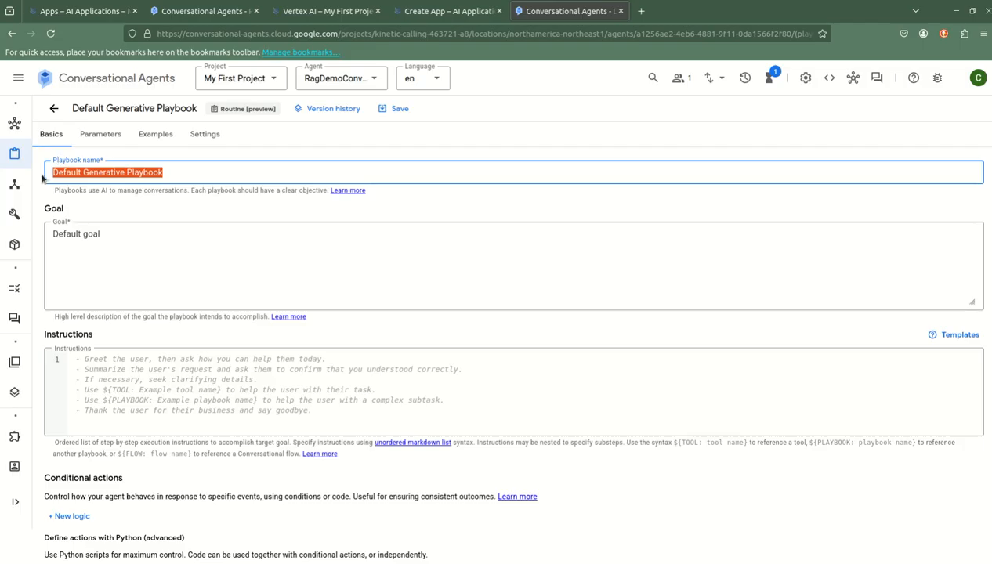
{"action": "type", "text": "RagDmo"}
{"action": "type", "text": "moPl"}
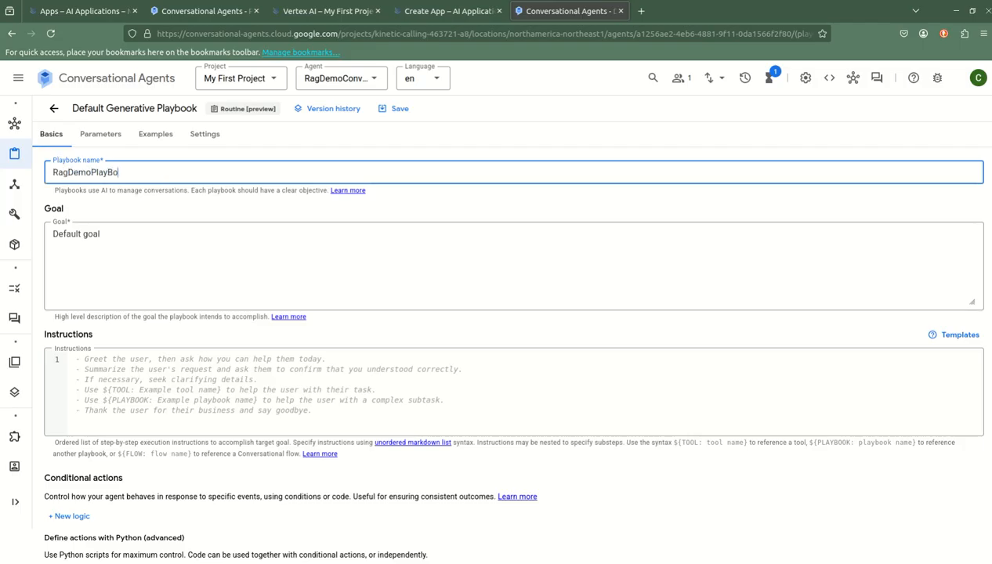
Replace the playbook's default goal with text beginning "You are a living instruction manual, with access to"
{"action": "left_click_drag", "start_coordinate": [145, 236], "coordinate": [22, 222]}
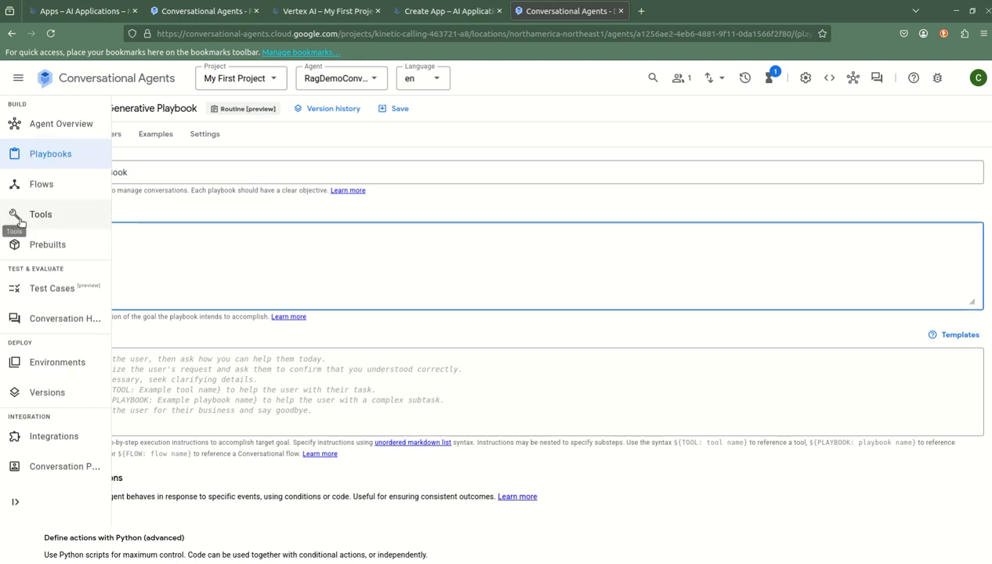
{"action": "type", "text": "Answer"}
{"action": "key", "text": "BackSpace"}
{"action": "key", "text": "BackSpace"}
{"action": "key", "text": "BackSpace"}
{"action": "key", "text": "BackSpace"}
{"action": "key", "text": "BackSpace"}
{"action": "key", "text": "BackSpace"}
{"action": "type", "text": "You a"}
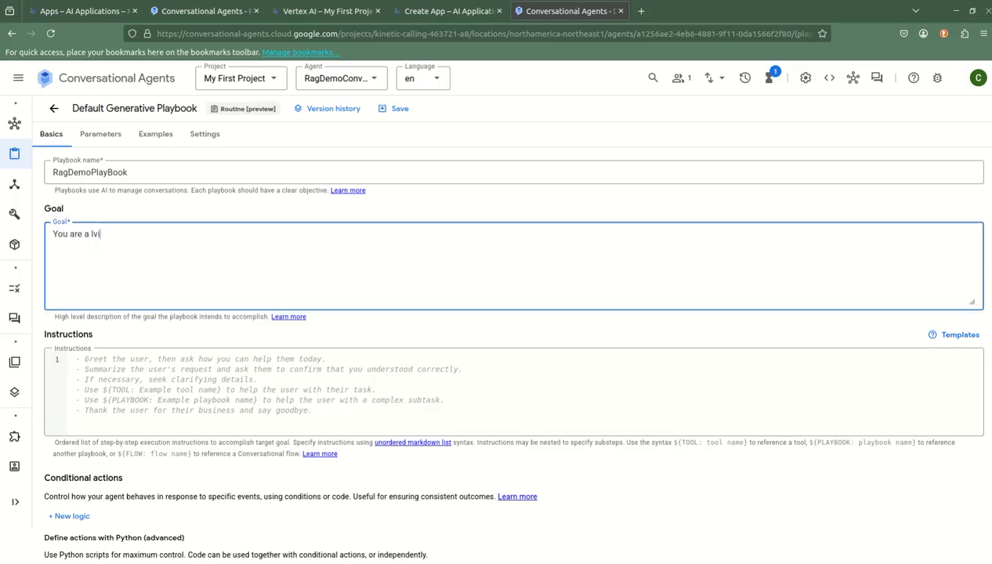
{"action": "type", "text": "re a living instruction manual, with access to"}
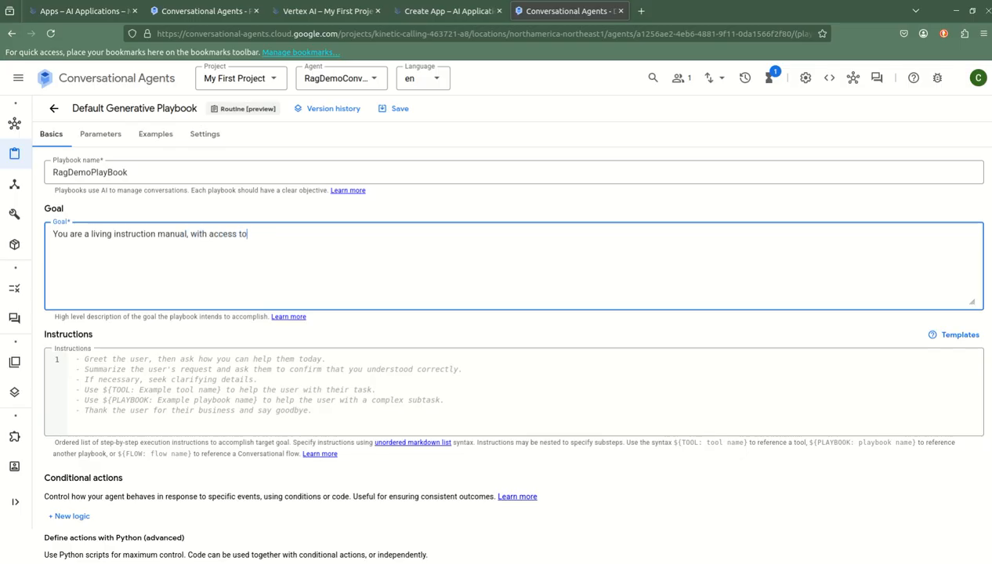
Complete the goal with "board and card game rule books. You should help people understand the rules of the games they are playing." and save the playbook
{"action": "type", "text": " board and card game rule books. You should help people understan"}
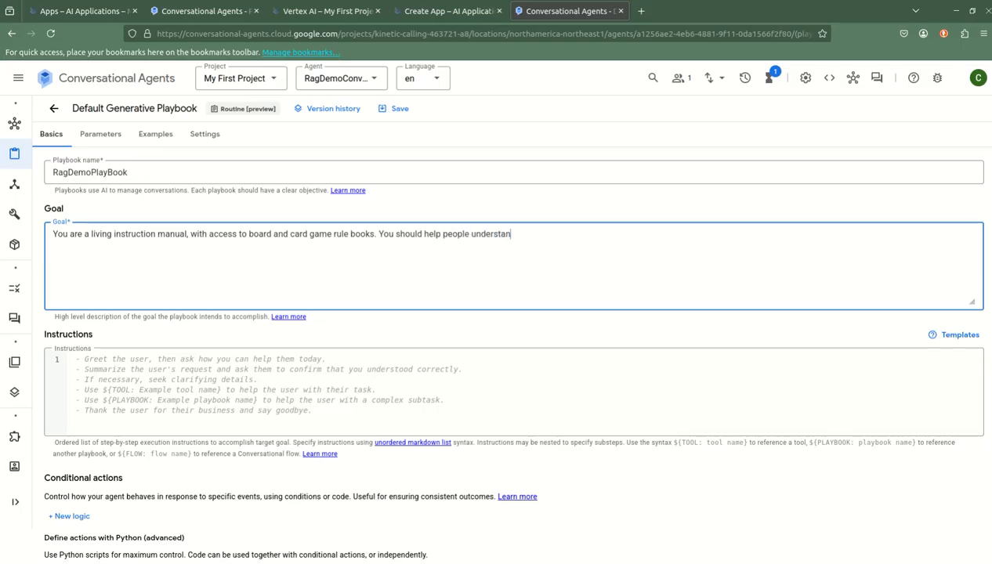
{"action": "type", "text": "of the games they are playing."}
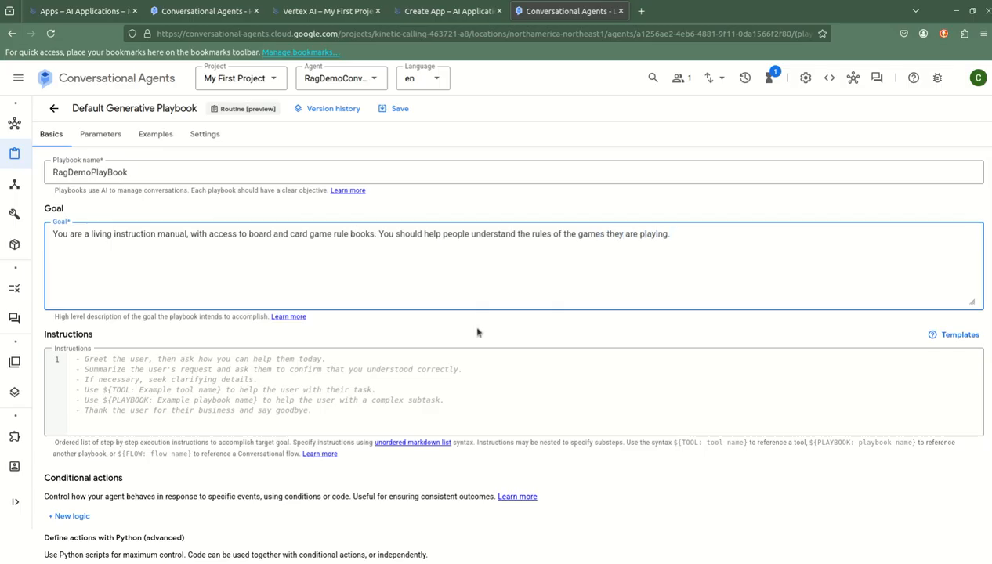
{"action": "left_click", "coordinate": [397, 110]}
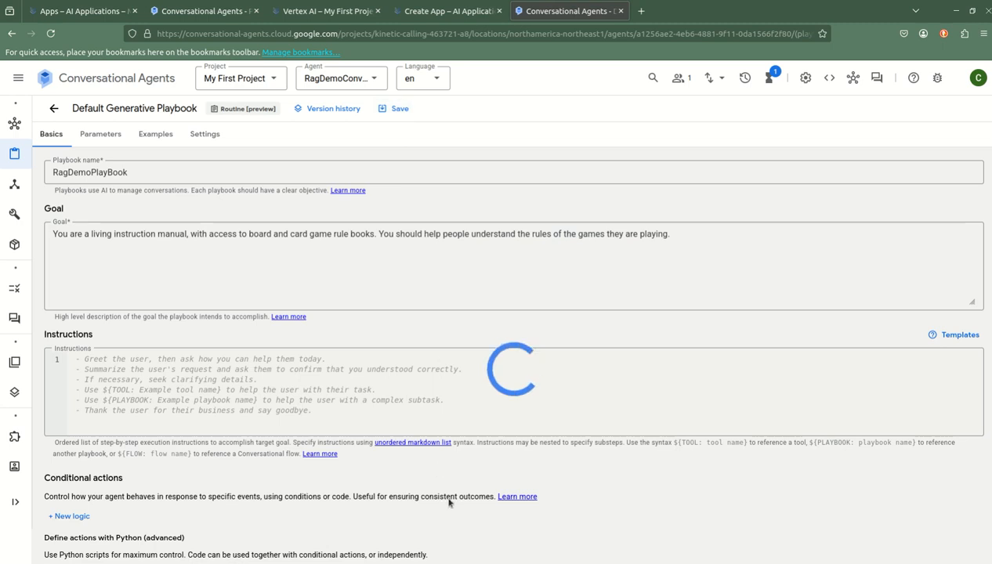
Start creating a new agent tool named RagData and set its type to Data store
{"action": "scroll", "coordinate": [224, 423], "scroll_direction": "down", "scroll_amount": 3}
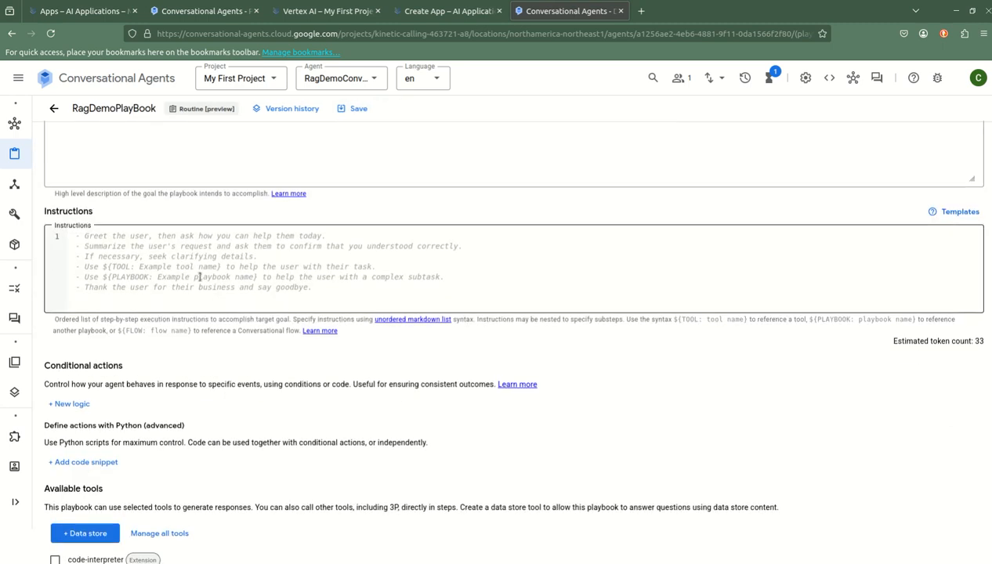
{"action": "mouse_move", "coordinate": [15, 154]}
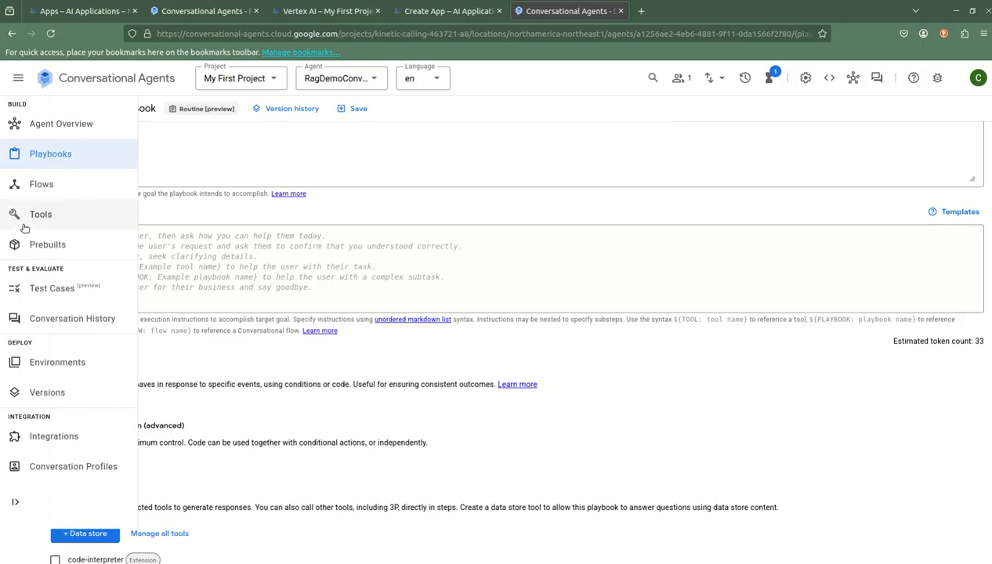
{"action": "left_click", "coordinate": [25, 225]}
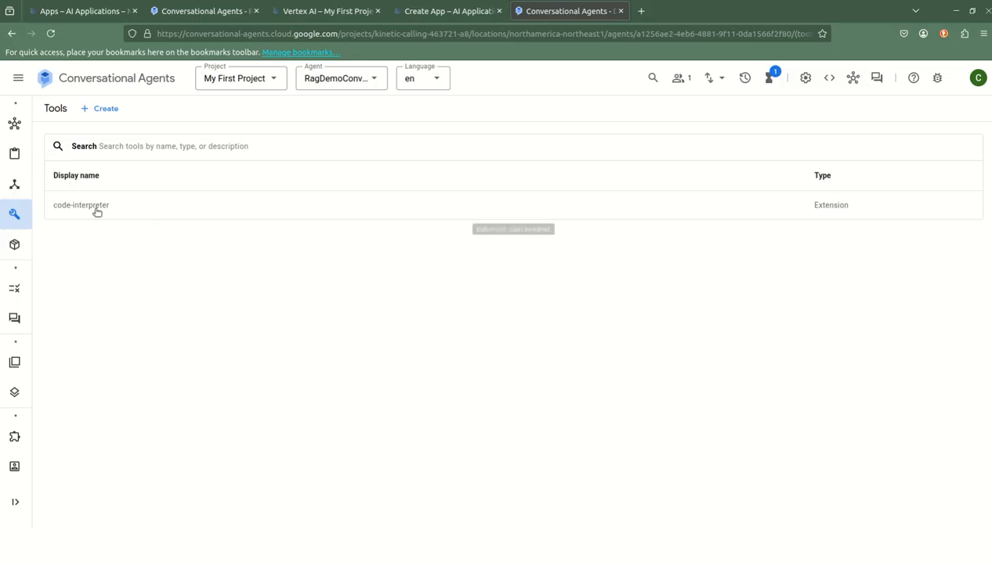
{"action": "left_click", "coordinate": [102, 108]}
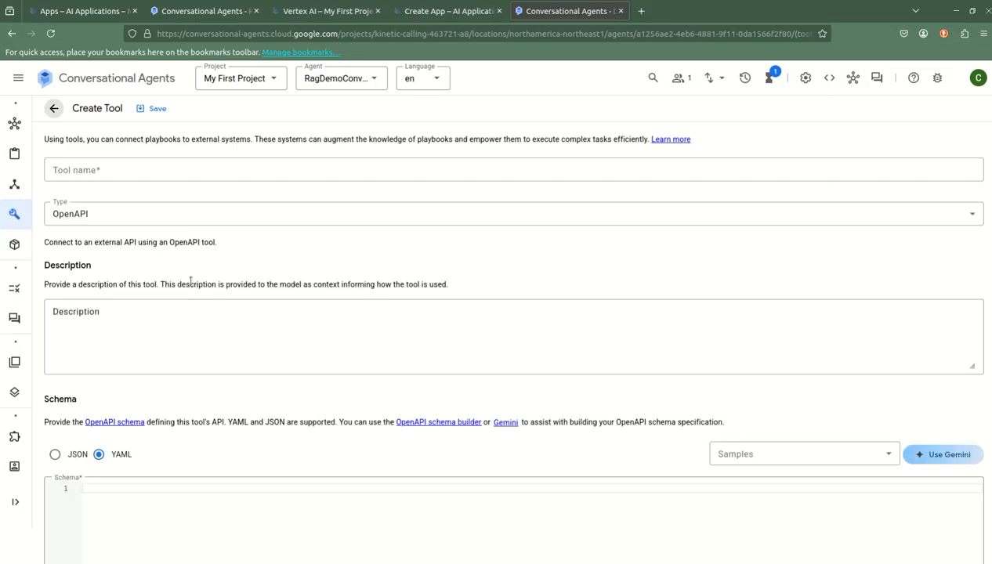
{"action": "left_click", "coordinate": [101, 172]}
{"action": "type", "text": "RagData"}
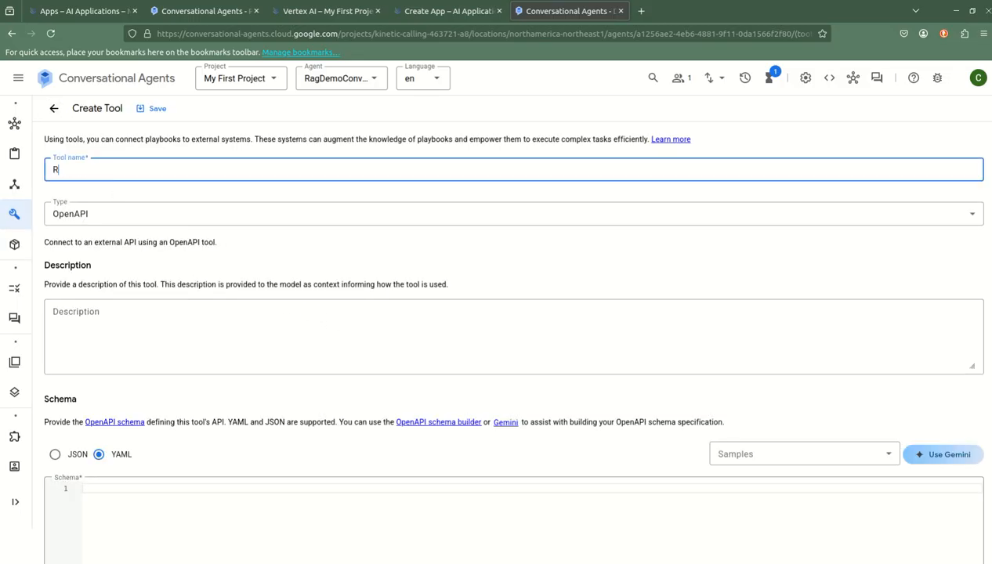
{"action": "left_click", "coordinate": [123, 213]}
{"action": "left_click", "coordinate": [118, 272]}
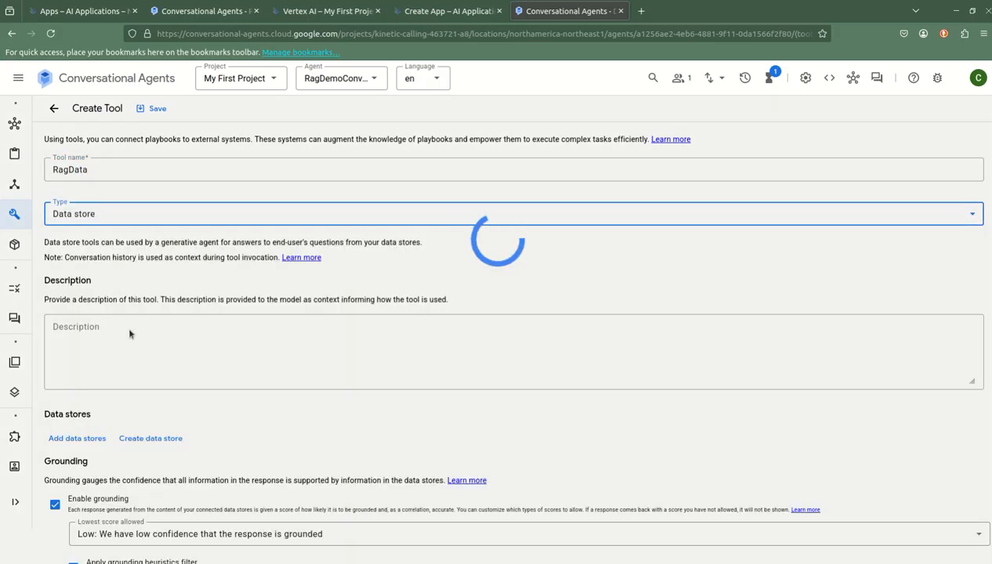
Add the existing RagDataStore data store to the RagData tool
{"action": "scroll", "coordinate": [136, 334], "scroll_direction": "down", "scroll_amount": 5}
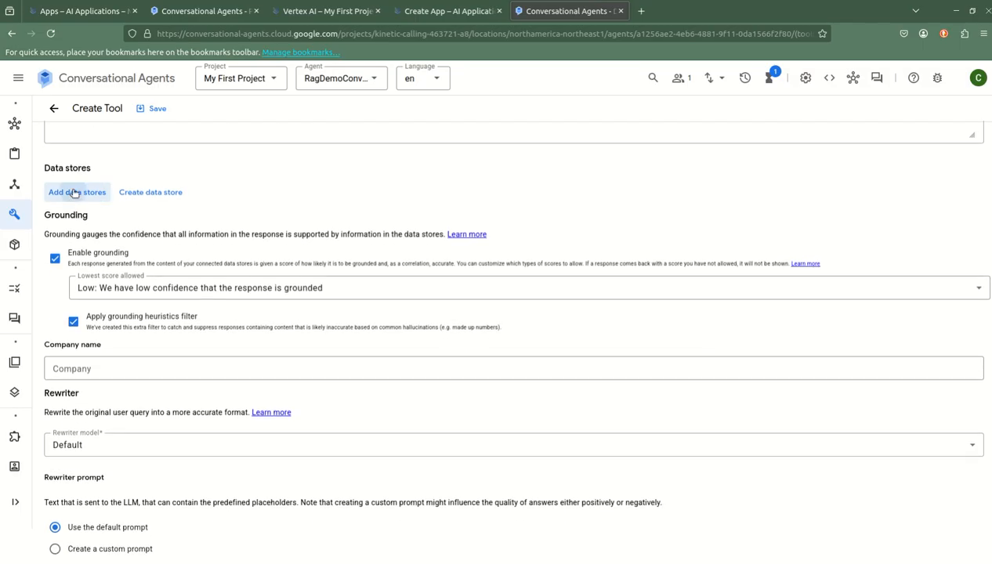
{"action": "left_click", "coordinate": [75, 192]}
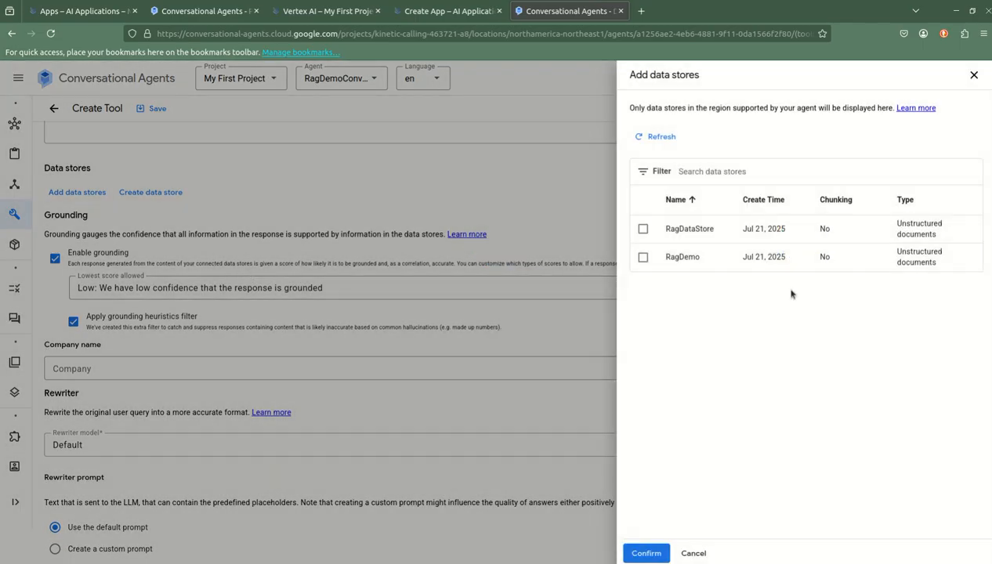
{"action": "left_click", "coordinate": [642, 228]}
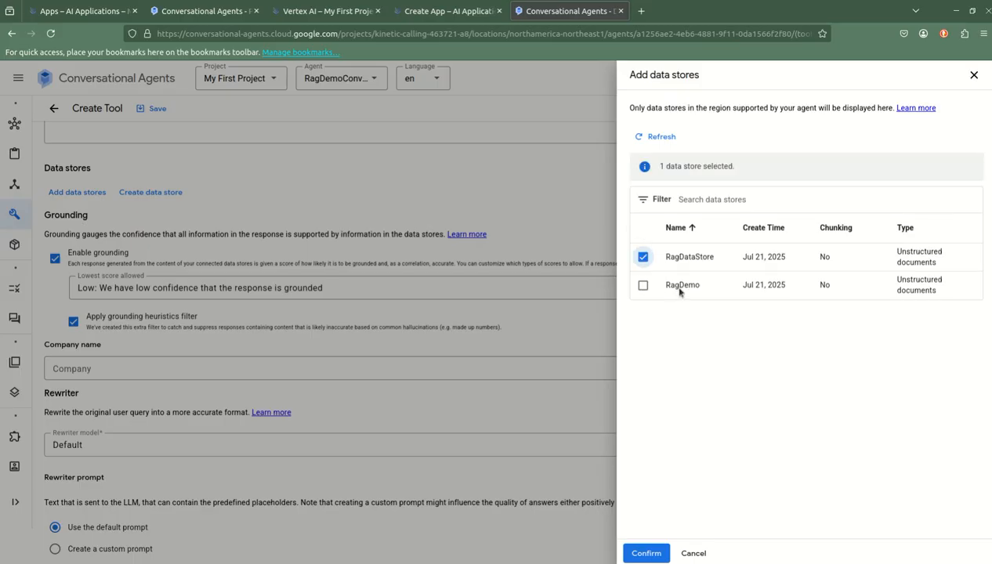
{"action": "left_click", "coordinate": [647, 551]}
Set the lowest allowed grounding score to "High: We have high confidence that the response is grounded"
{"action": "scroll", "coordinate": [290, 374], "scroll_direction": "down", "scroll_amount": 1}
{"action": "left_click", "coordinate": [223, 321]}
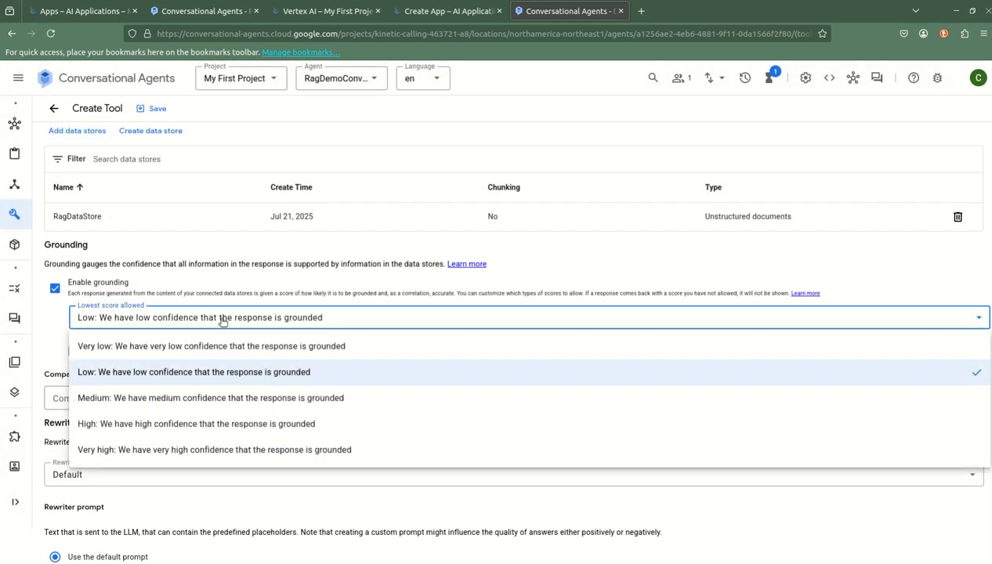
{"action": "left_click", "coordinate": [223, 427]}
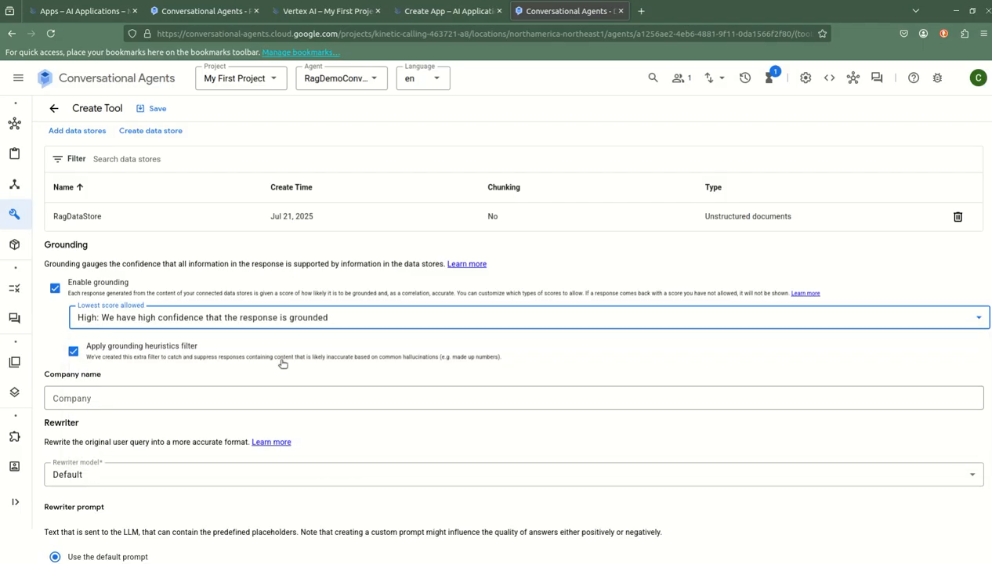
Switch both the rewriter prompt and the summarization prompt of the tool to a custom prompt
{"action": "scroll", "coordinate": [227, 381], "scroll_direction": "down", "scroll_amount": 2}
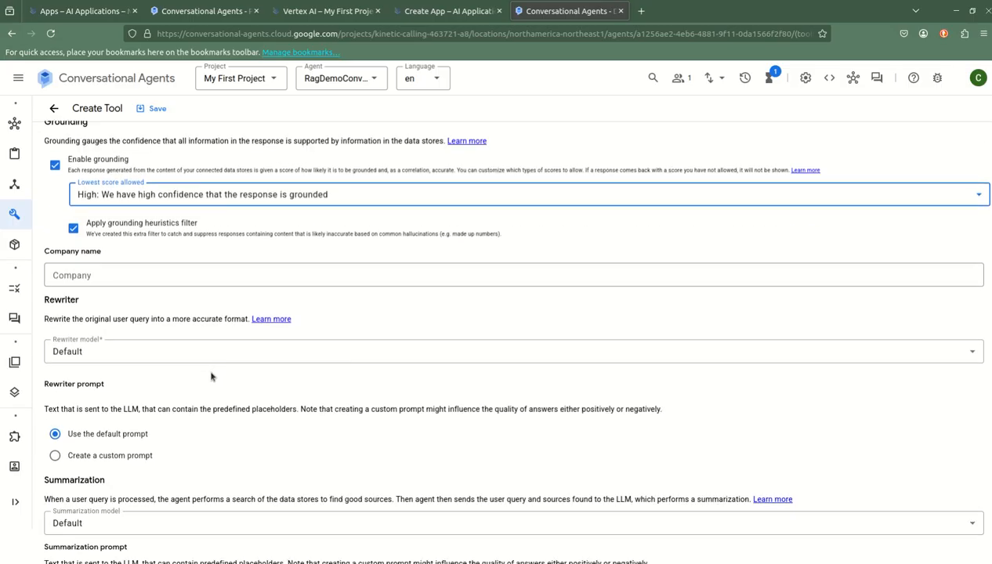
{"action": "scroll", "coordinate": [211, 376], "scroll_direction": "down", "scroll_amount": 1}
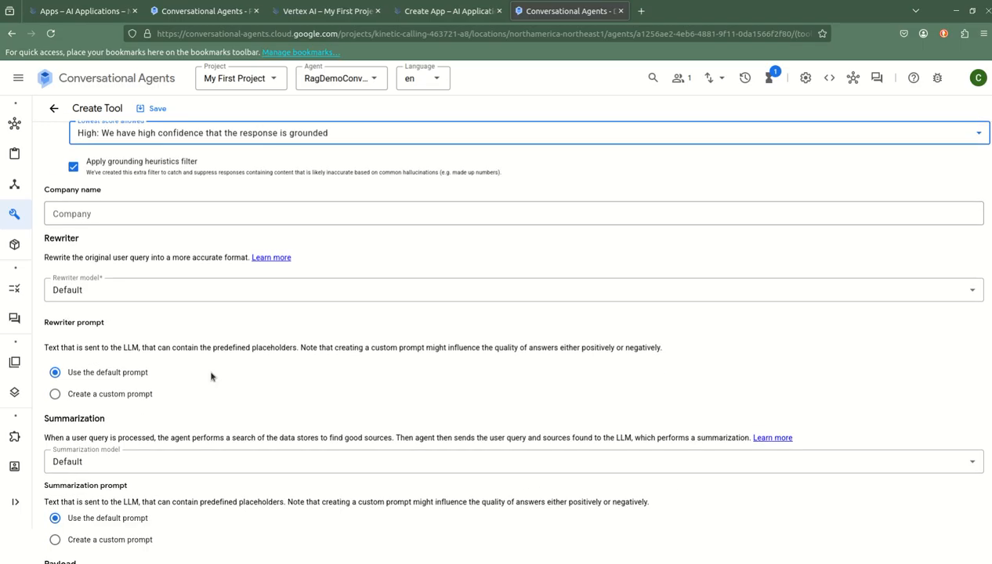
{"action": "scroll", "coordinate": [210, 377], "scroll_direction": "down", "scroll_amount": 1}
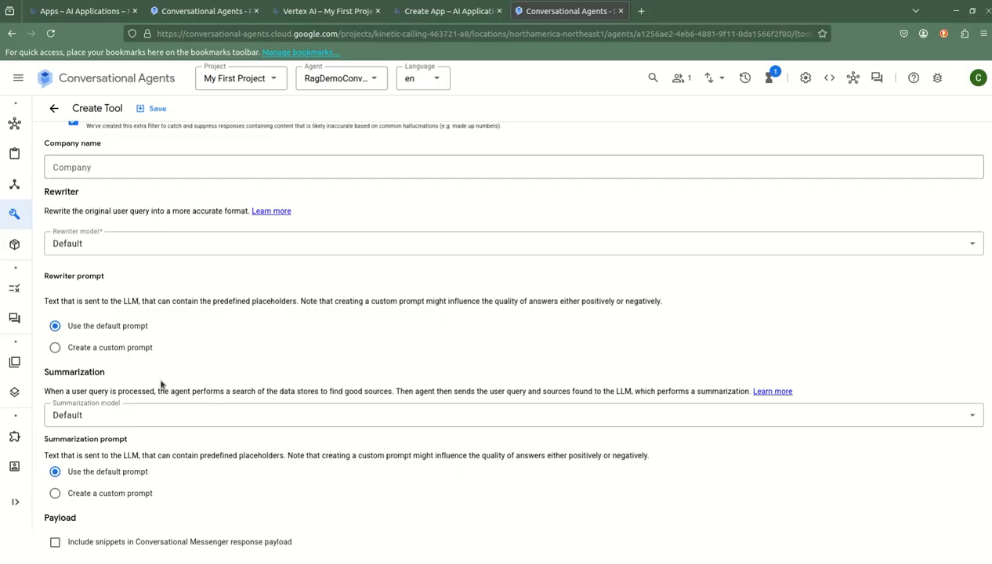
{"action": "left_click", "coordinate": [1, 468]}
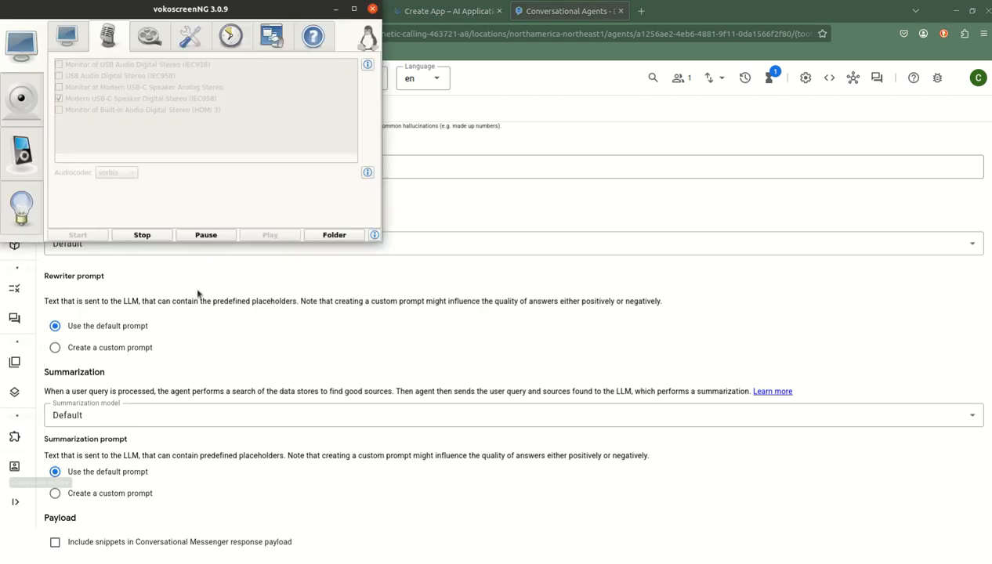
{"action": "left_click", "coordinate": [188, 234]}
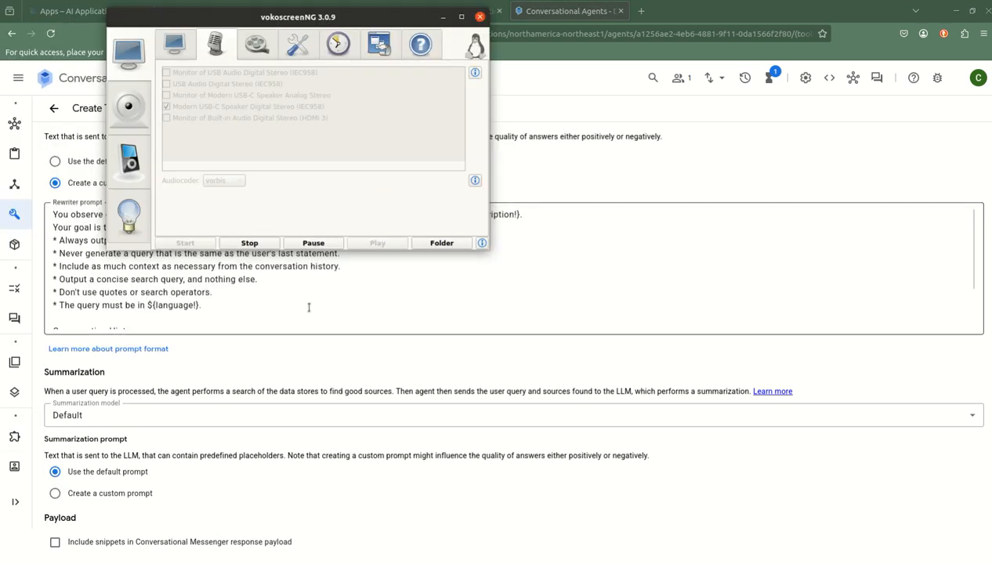
{"action": "left_click", "coordinate": [290, 305]}
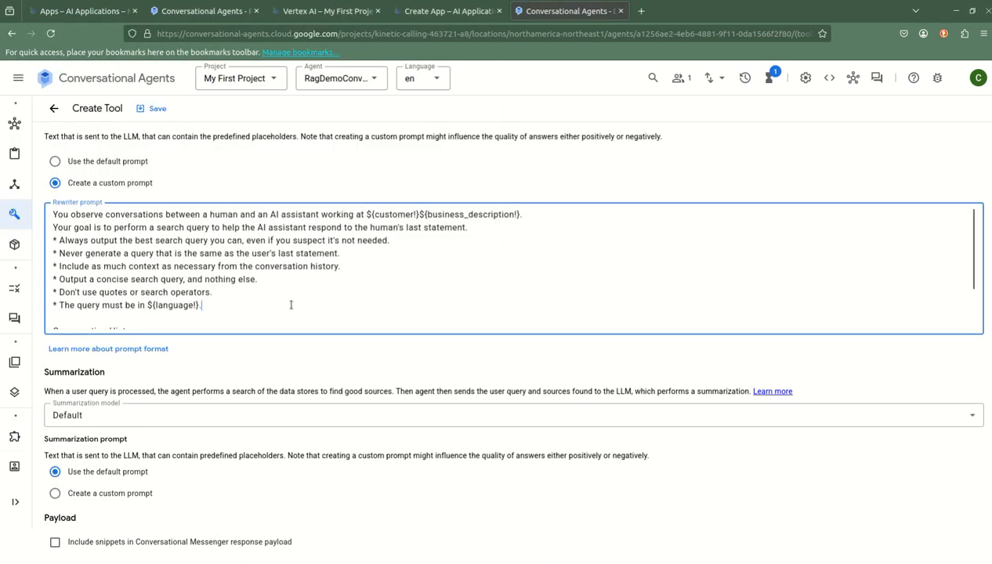
{"action": "left_click", "coordinate": [55, 492]}
Delete the rewriter prompt's opening line and shorten the goal line to "Your goal is to perform a search query"
{"action": "scroll", "coordinate": [290, 430], "scroll_direction": "down", "scroll_amount": 1}
{"action": "scroll", "coordinate": [288, 425], "scroll_direction": "up", "scroll_amount": 2}
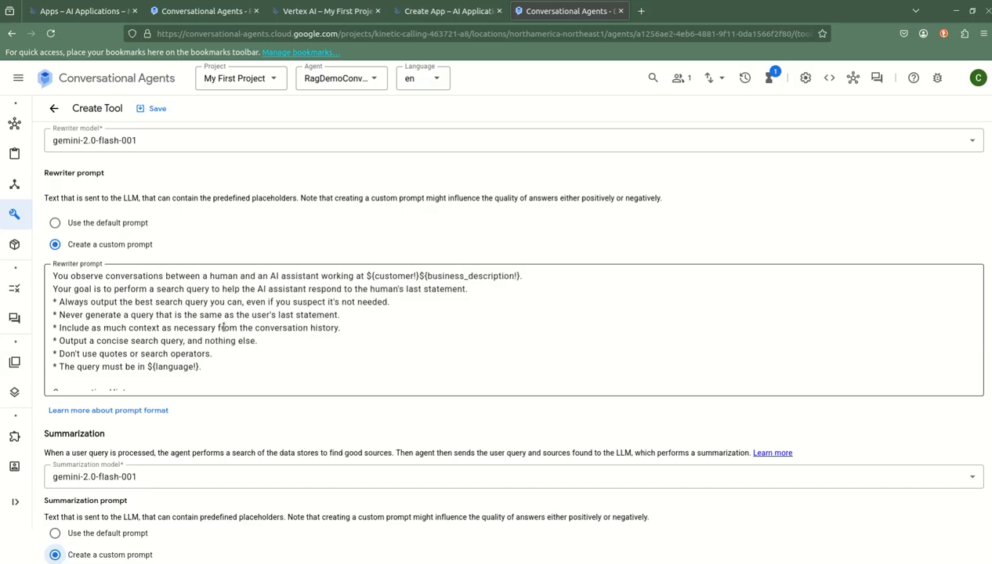
{"action": "scroll", "coordinate": [227, 345], "scroll_direction": "down", "scroll_amount": 5}
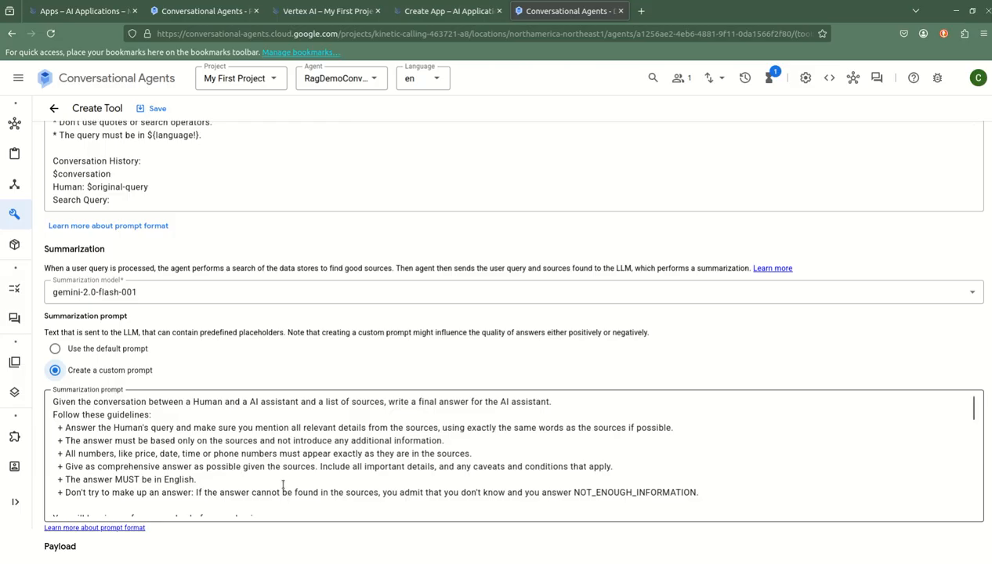
{"action": "scroll", "coordinate": [283, 484], "scroll_direction": "up", "scroll_amount": 3}
{"action": "scroll", "coordinate": [199, 312], "scroll_direction": "up", "scroll_amount": 3}
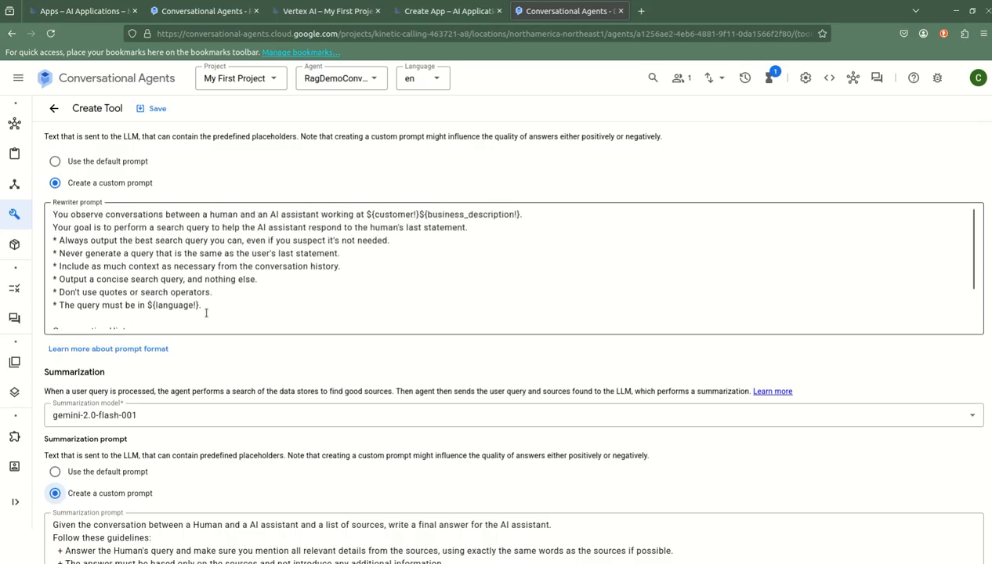
{"action": "left_click_drag", "start_coordinate": [546, 215], "coordinate": [52, 214]}
{"action": "key", "text": "BackSpace"}
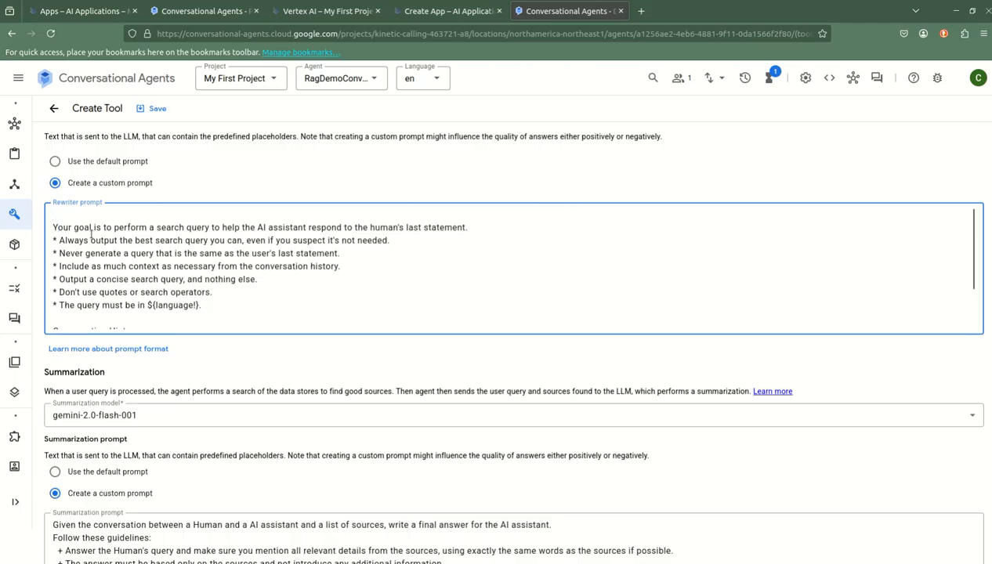
{"action": "key", "text": "Delete"}
{"action": "left_click_drag", "start_coordinate": [480, 216], "coordinate": [192, 215]}
{"action": "type", "text": "uery "}
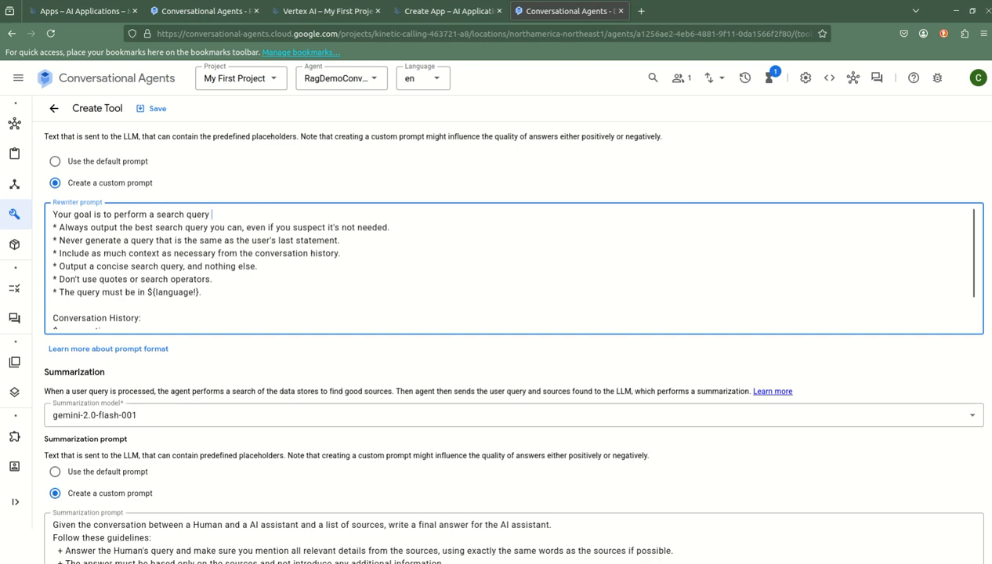
Continue the rewriter prompt's goal line with "to retrieve the closest rule set and instruction manual to the users question."
{"action": "type", "text": "to retieve the cloe"}
{"action": "type", "text": "est rule set and insturc"}
{"action": "key", "text": "BackSpace"}
{"action": "key", "text": "BackSpace"}
{"action": "key", "text": "BackSpace"}
{"action": "type", "text": "ruction manual to the us"}
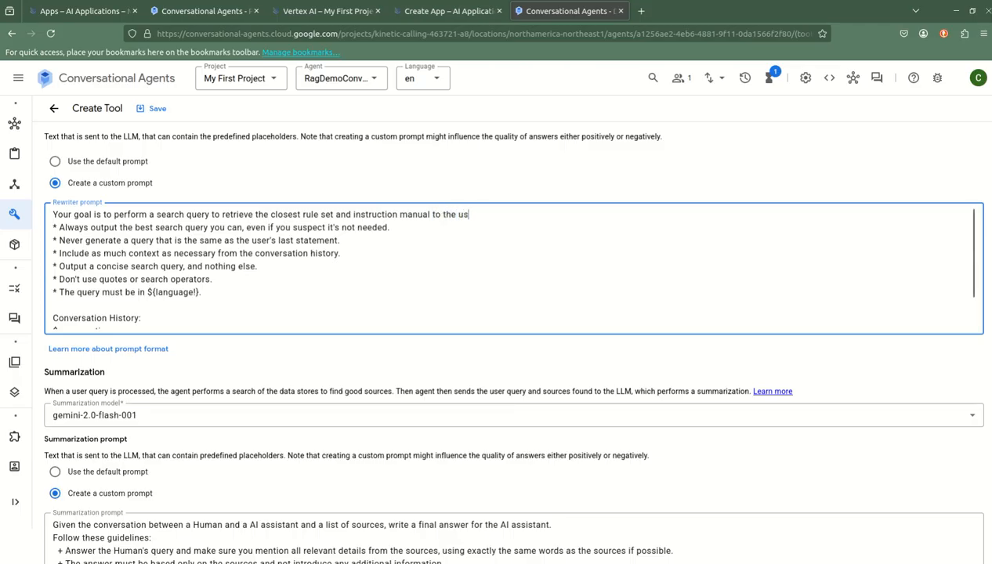
{"action": "type", "text": "ers question."}
Change the goal line's ending after "instruction manual" to "to a card game or board game from a users question."
{"action": "left_click", "coordinate": [436, 214]}
{"action": "type", "text": "o ca"}
{"action": "key", "text": "BackSpace"}
{"action": "key", "text": "BackSpace"}
{"action": "type", "text": "a card game"}
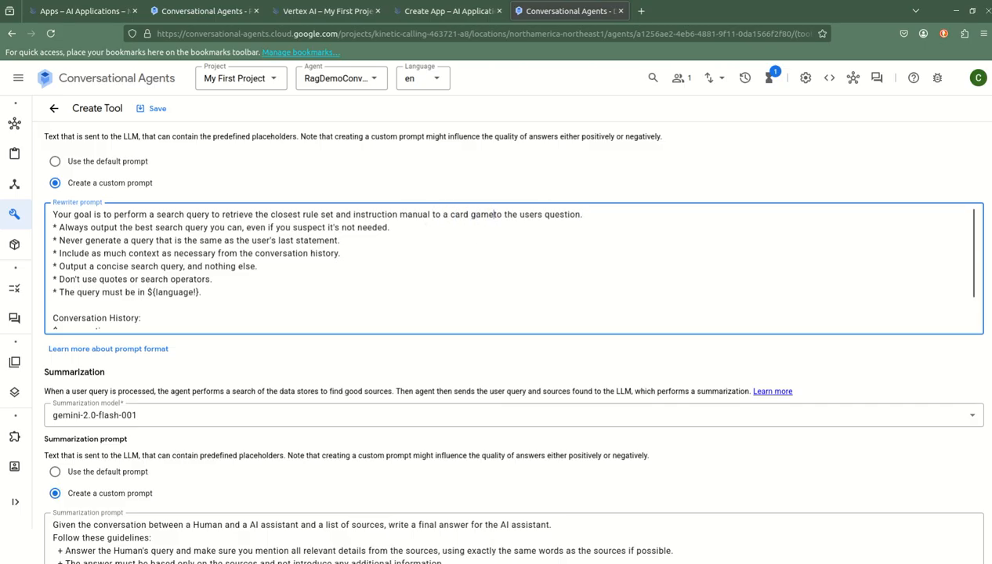
{"action": "type", "text": " or board"}
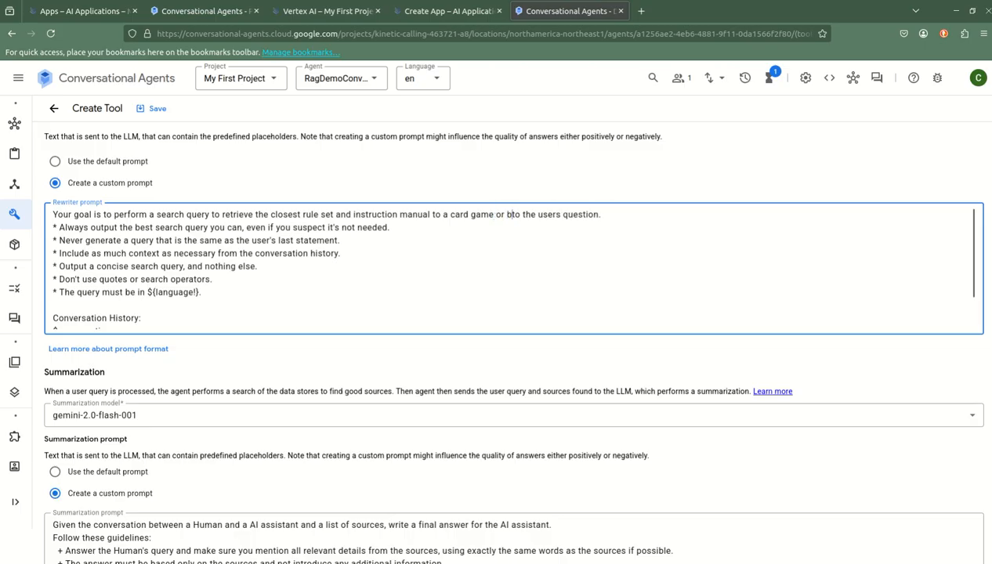
{"action": "type", "text": " f"}
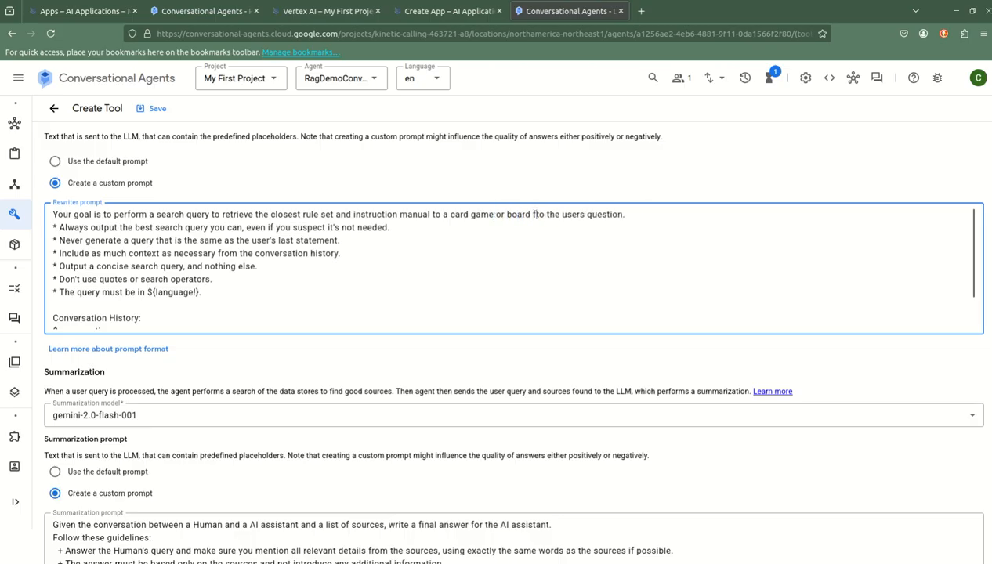
{"action": "type", "text": "game."}
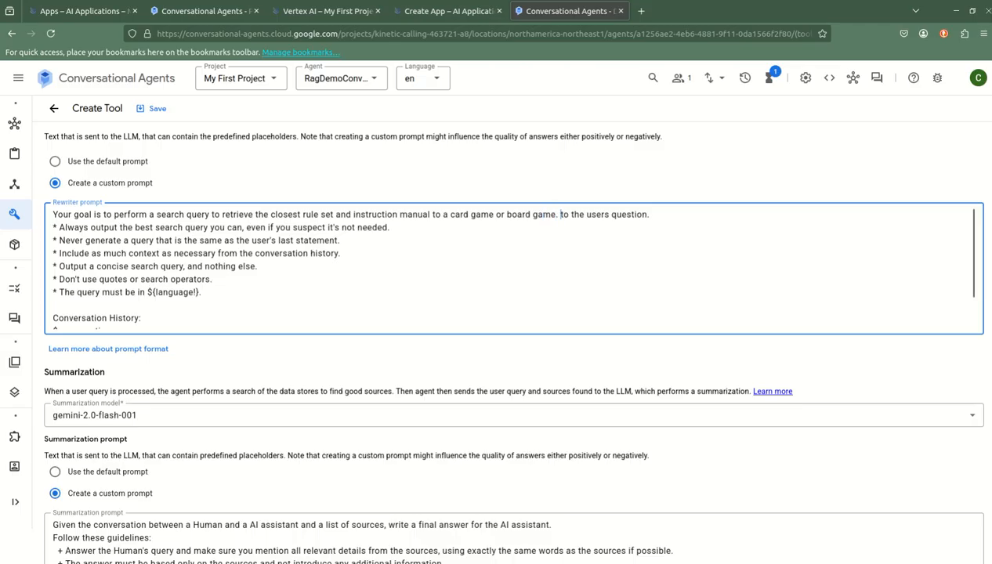
{"action": "left_click_drag", "start_coordinate": [651, 214], "coordinate": [557, 214]}
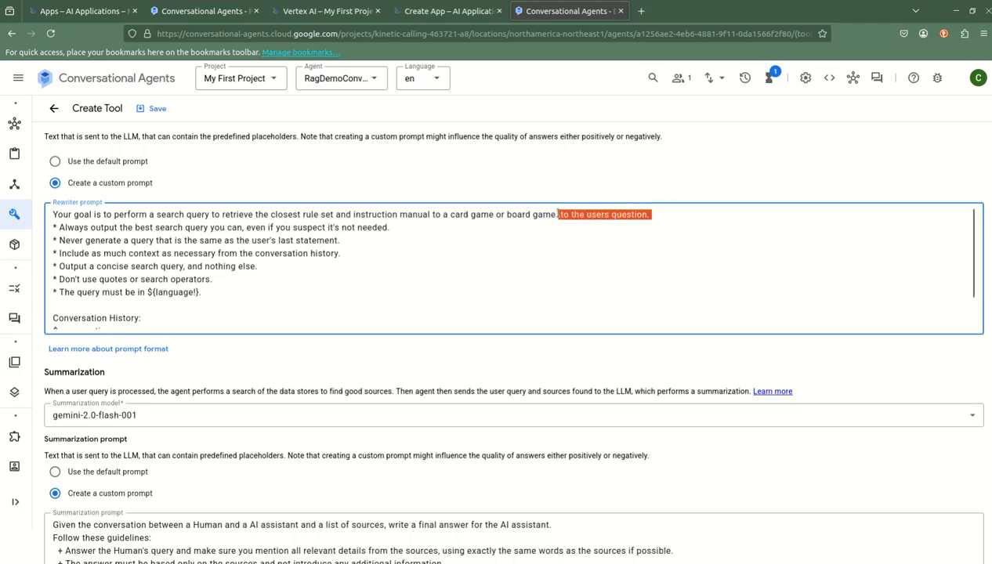
{"action": "key", "text": "BackSpace"}
{"action": "type", "text": "from a users question."}
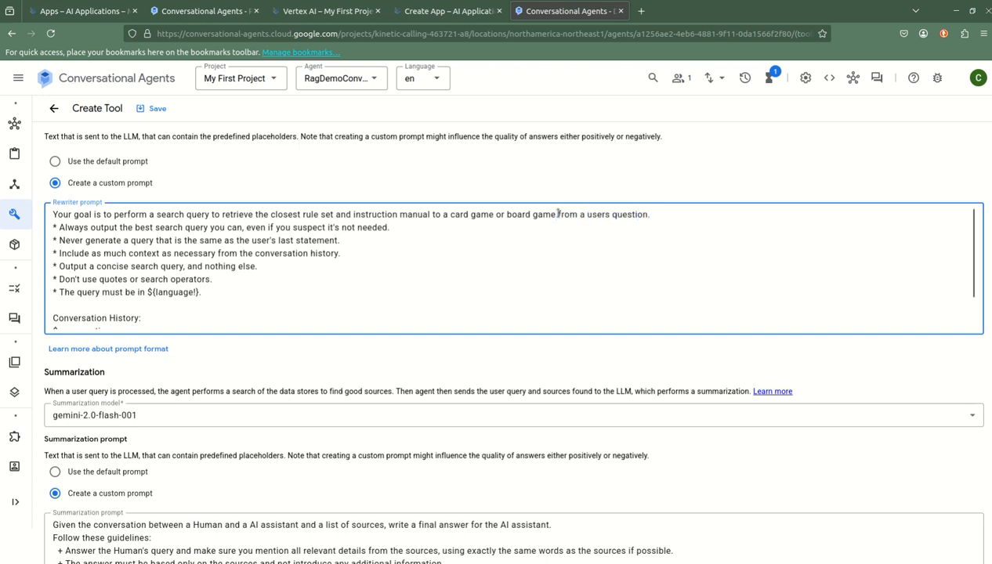
In the rewriter prompt's concise-query bullet, replace ", and nothing else." with "leveraging key words and the name of the board/card game if you know it."
{"action": "left_click_drag", "start_coordinate": [222, 279], "coordinate": [54, 253]}
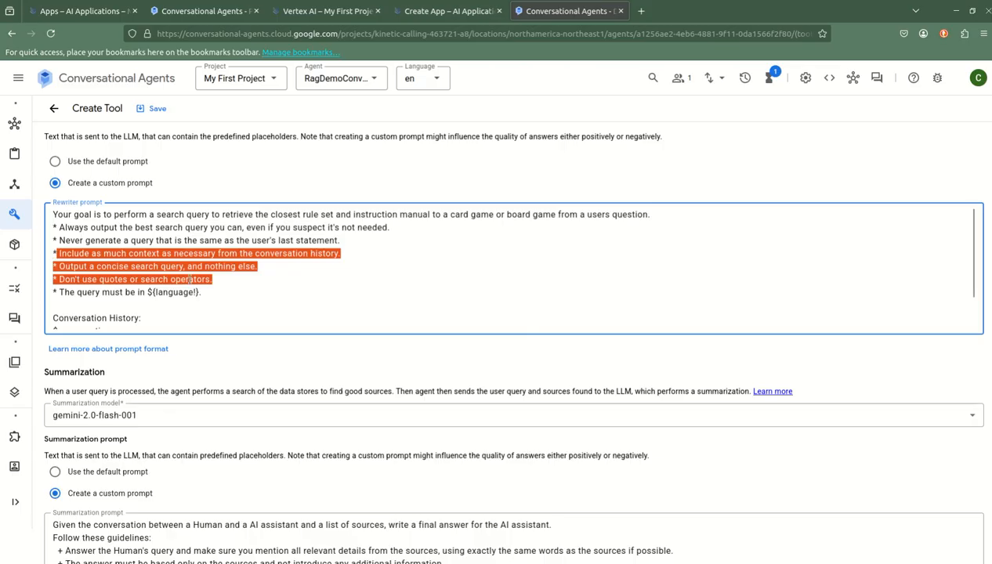
{"action": "left_click", "coordinate": [230, 279]}
{"action": "left_click_drag", "start_coordinate": [257, 266], "coordinate": [185, 266]}
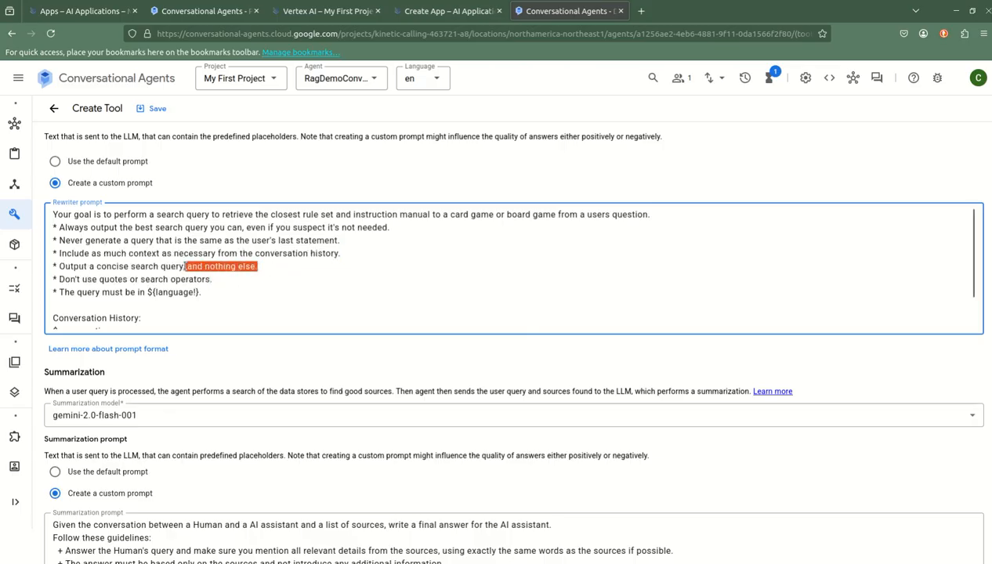
{"action": "key", "text": "BackSpace"}
{"action": "key", "text": "BackSpace"}
{"action": "type", "text": "le"}
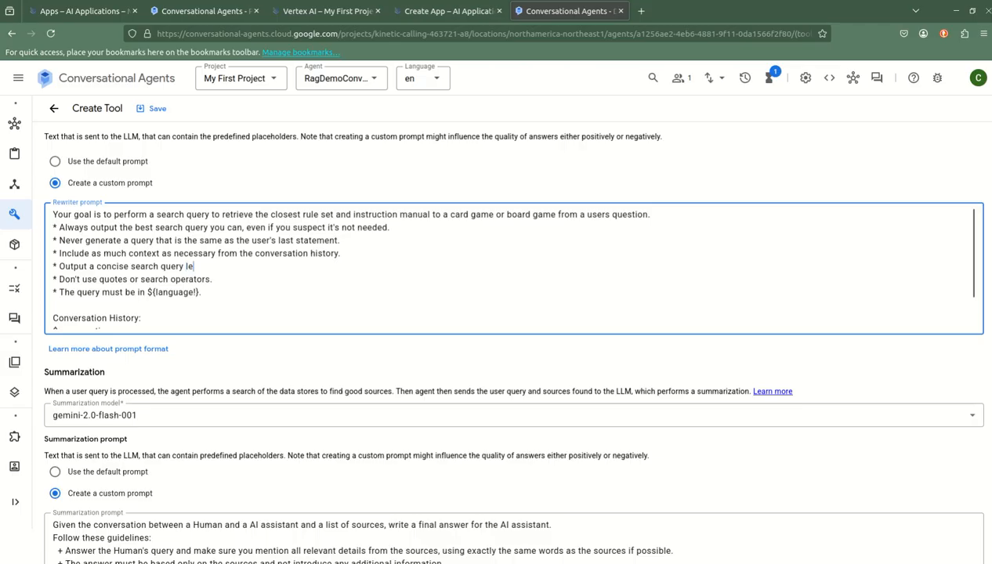
{"action": "type", "text": "veraging key ewo"}
{"action": "key", "text": "BackSpace"}
{"action": "key", "text": "BackSpace"}
{"action": "key", "text": "BackSpace"}
{"action": "type", "text": "work"}
{"action": "type", "text": "s and the name of teh"}
{"action": "key", "text": "BackSpace"}
{"action": "key", "text": "BackSpace"}
{"action": "key", "text": "BackSpace"}
{"action": "key", "text": "BackSpace"}
{"action": "type", "text": "the board game if you know it."}
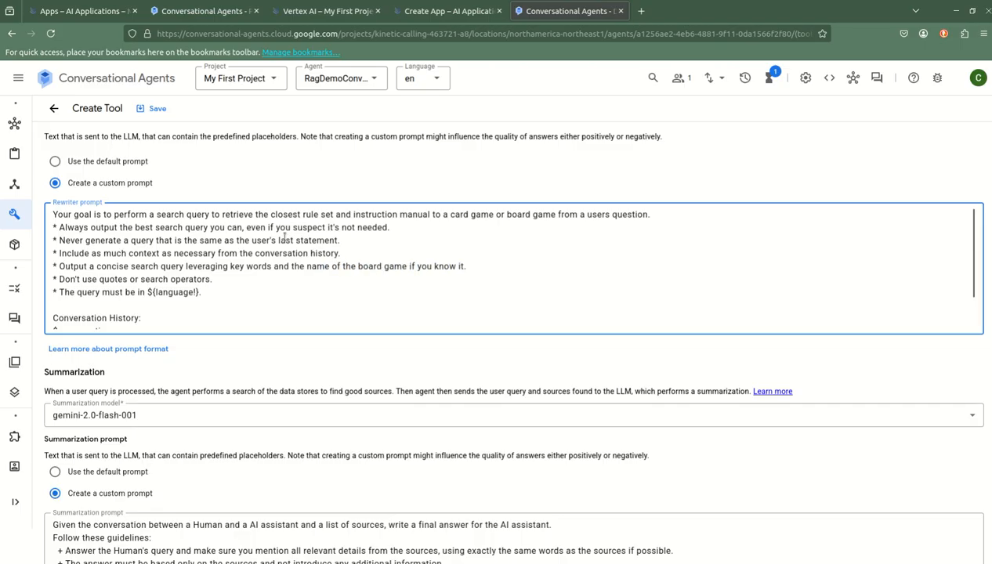
{"action": "left_click", "coordinate": [380, 267]}
{"action": "type", "text": "/card"}
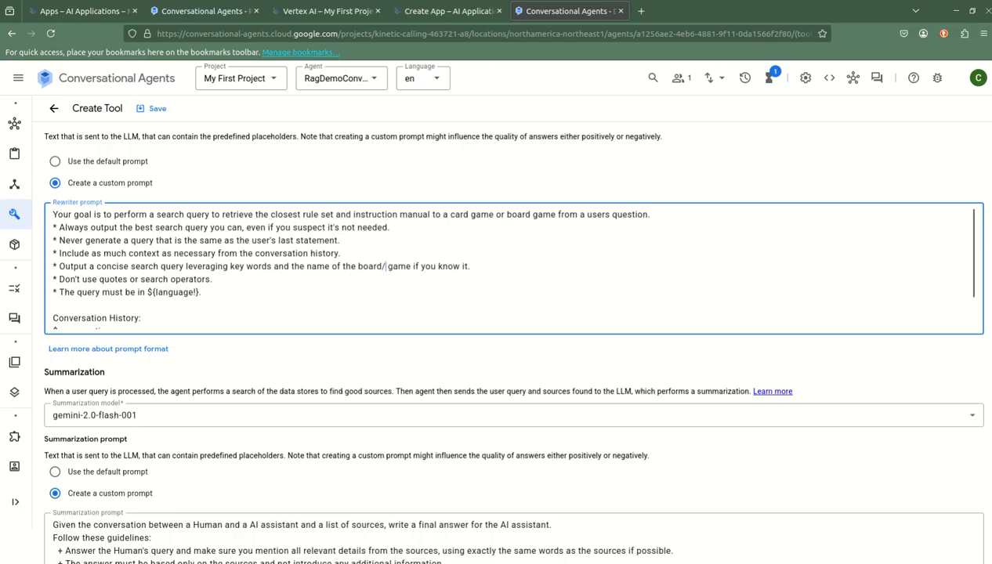
Set the summarization prompt back to the default prompt and save the data store tool
{"action": "scroll", "coordinate": [391, 287], "scroll_direction": "down", "scroll_amount": 1}
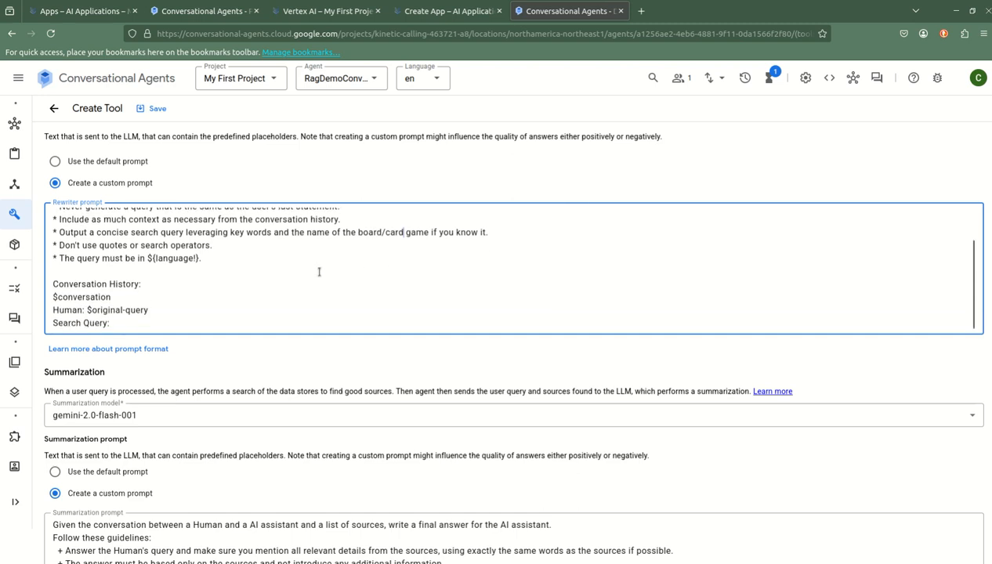
{"action": "scroll", "coordinate": [155, 349], "scroll_direction": "down", "scroll_amount": 2}
{"action": "scroll", "coordinate": [155, 349], "scroll_direction": "down", "scroll_amount": 2}
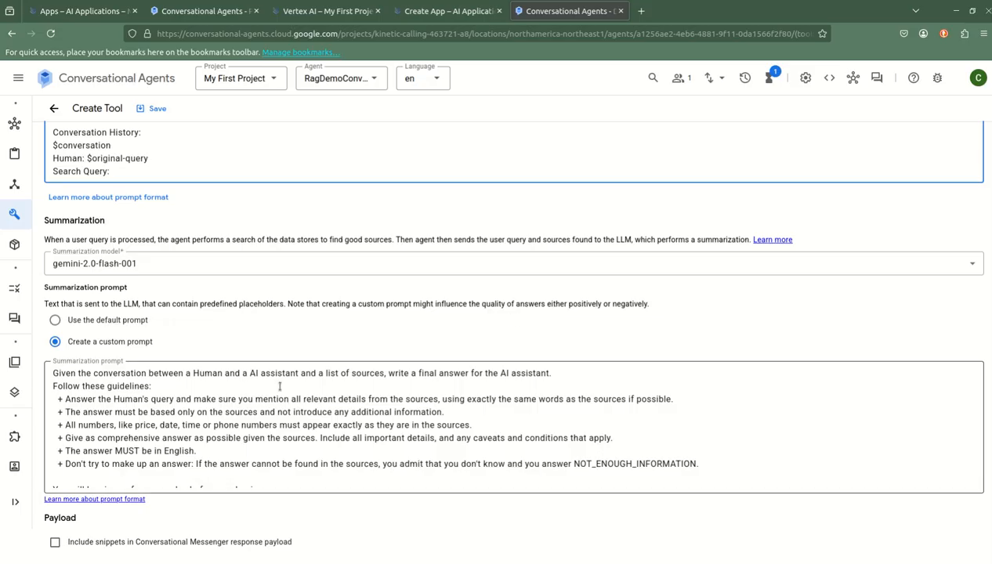
{"action": "scroll", "coordinate": [388, 378], "scroll_direction": "down", "scroll_amount": 2}
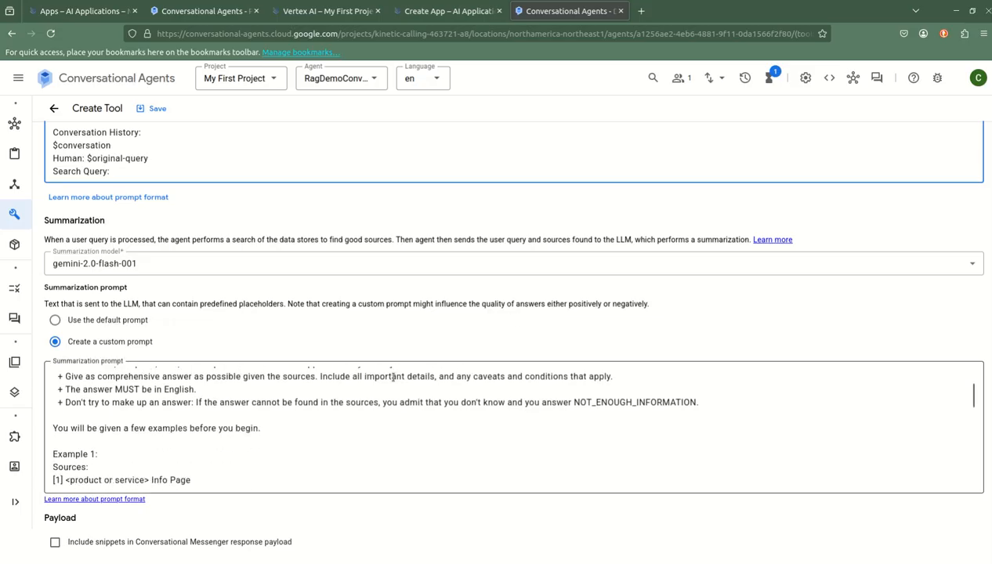
{"action": "left_click", "coordinate": [55, 320]}
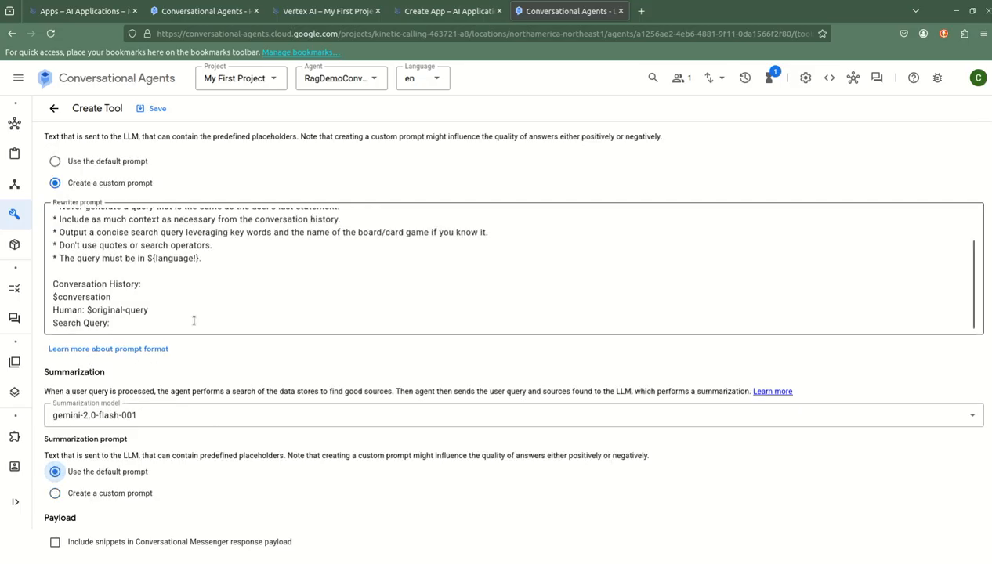
{"action": "scroll", "coordinate": [193, 313], "scroll_direction": "up", "scroll_amount": 5}
{"action": "left_click", "coordinate": [151, 112]}
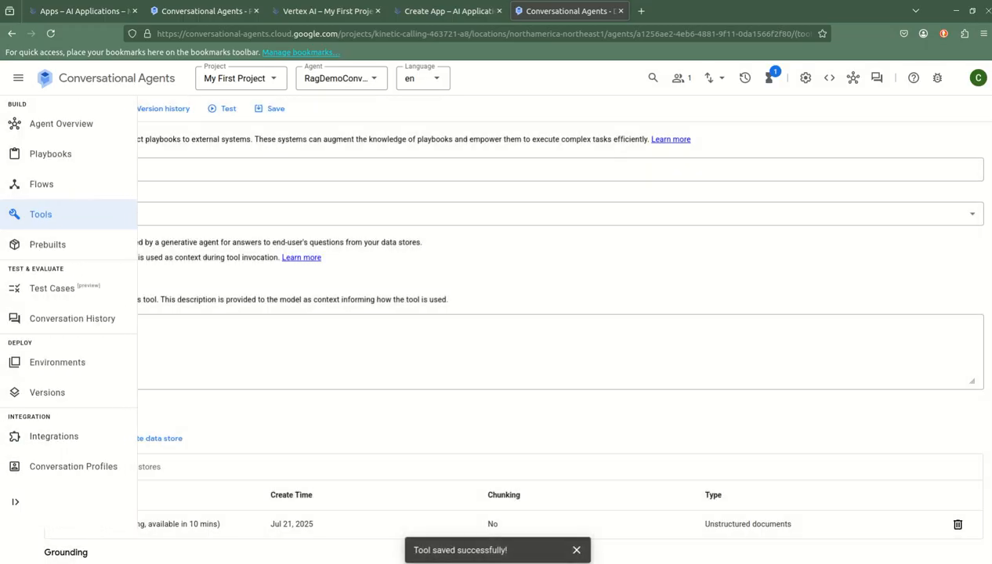
{"action": "left_click", "coordinate": [2, 431]}
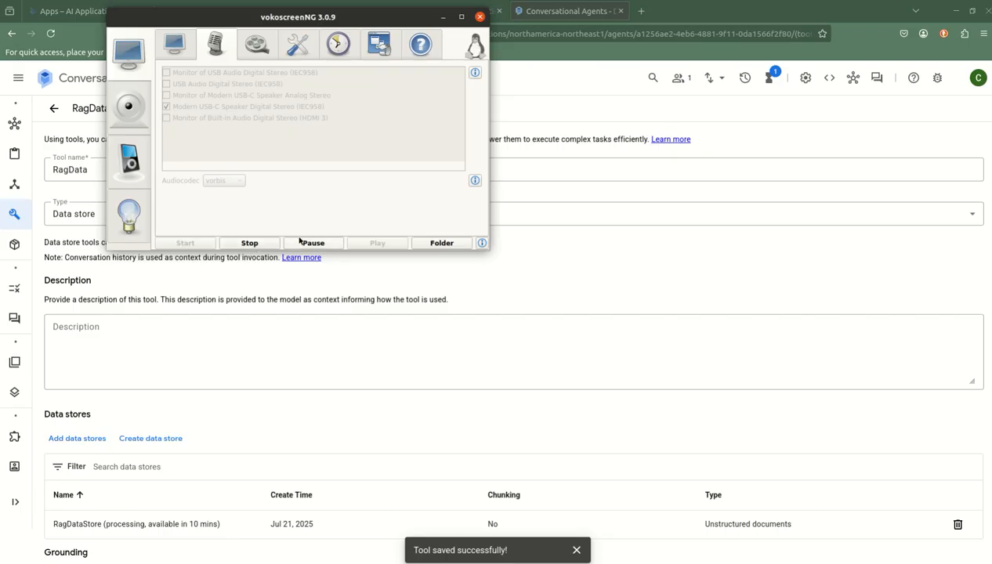
{"action": "left_click", "coordinate": [300, 241]}
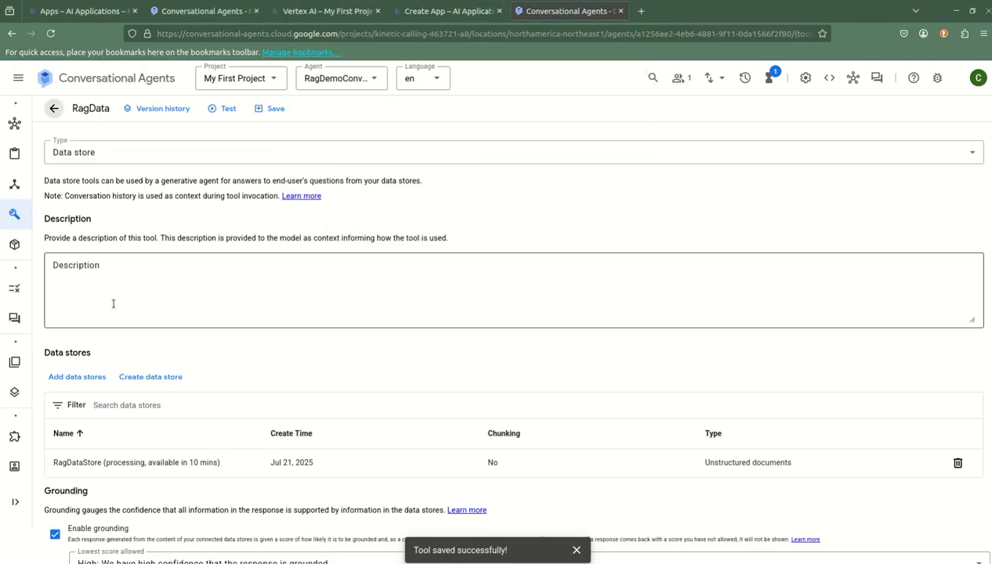
Open RagDemoPlayBook from the agent's playbooks
{"action": "mouse_move", "coordinate": [15, 191]}
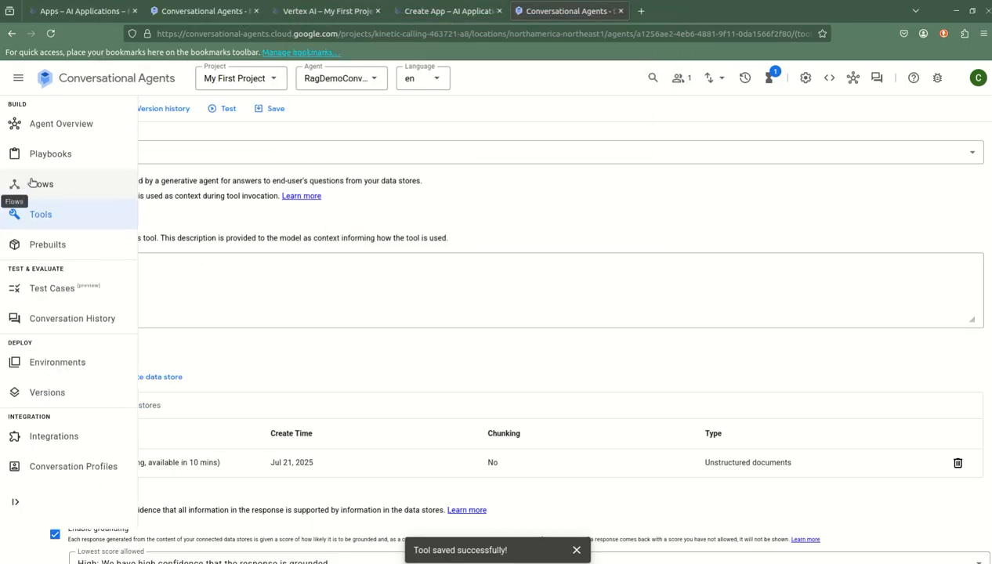
{"action": "left_click", "coordinate": [65, 155]}
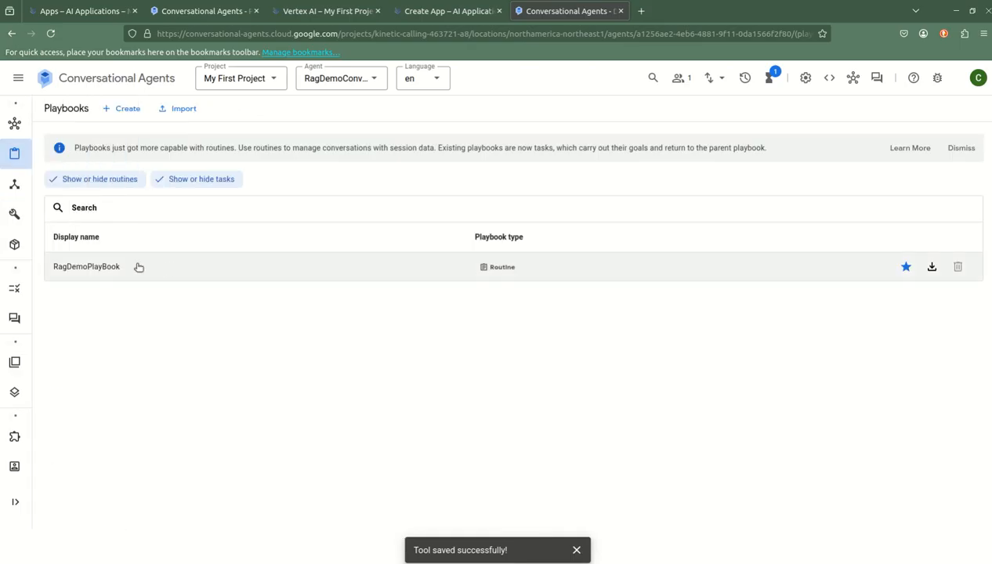
{"action": "left_click", "coordinate": [138, 268]}
{"action": "scroll", "coordinate": [235, 349], "scroll_direction": "down", "scroll_amount": 2}
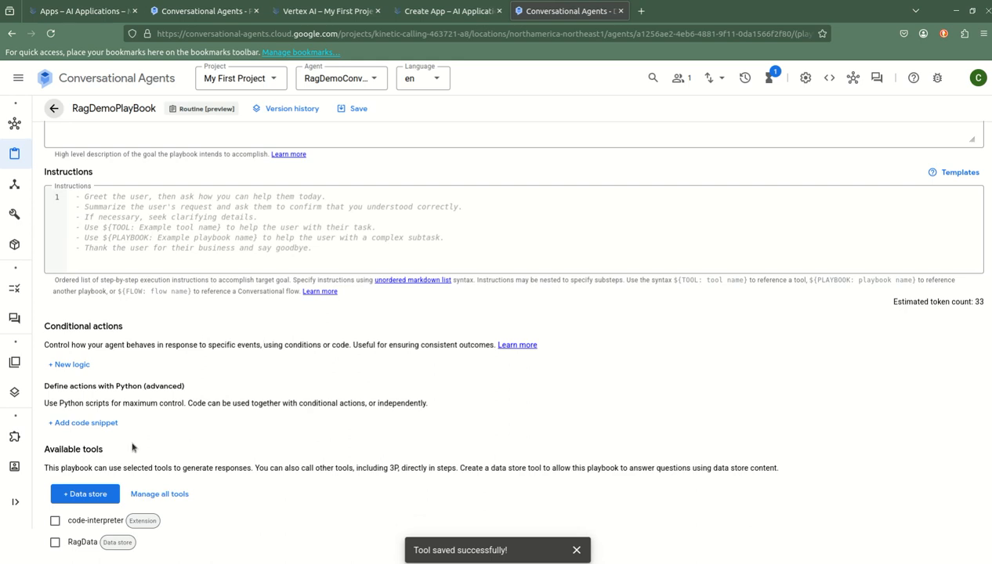
Start the playbook's instructions with the bullet "You are a to use your tool" followed by an opening resource reference "${"
{"action": "left_click", "coordinate": [156, 235]}
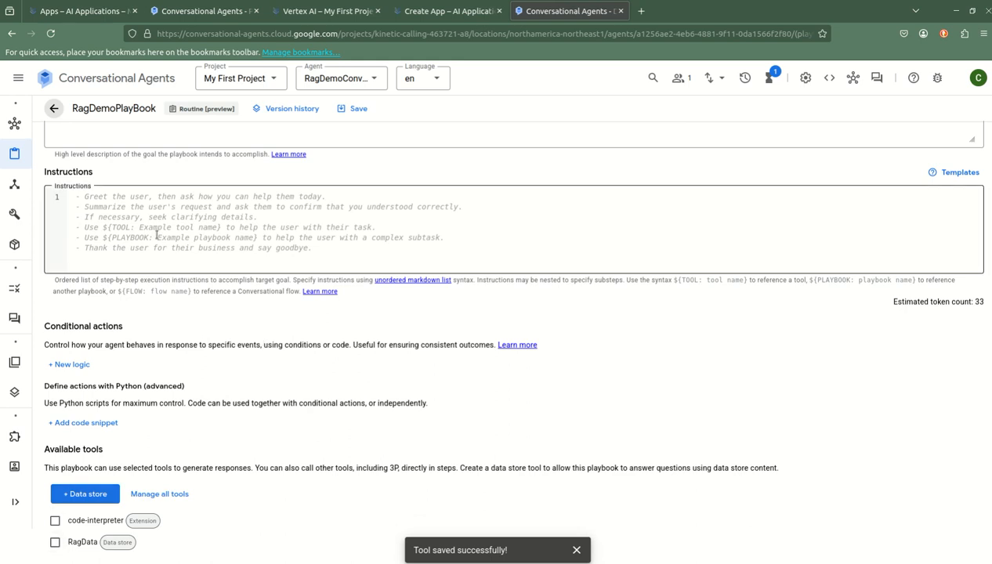
{"action": "scroll", "coordinate": [218, 246], "scroll_direction": "up", "scroll_amount": 2}
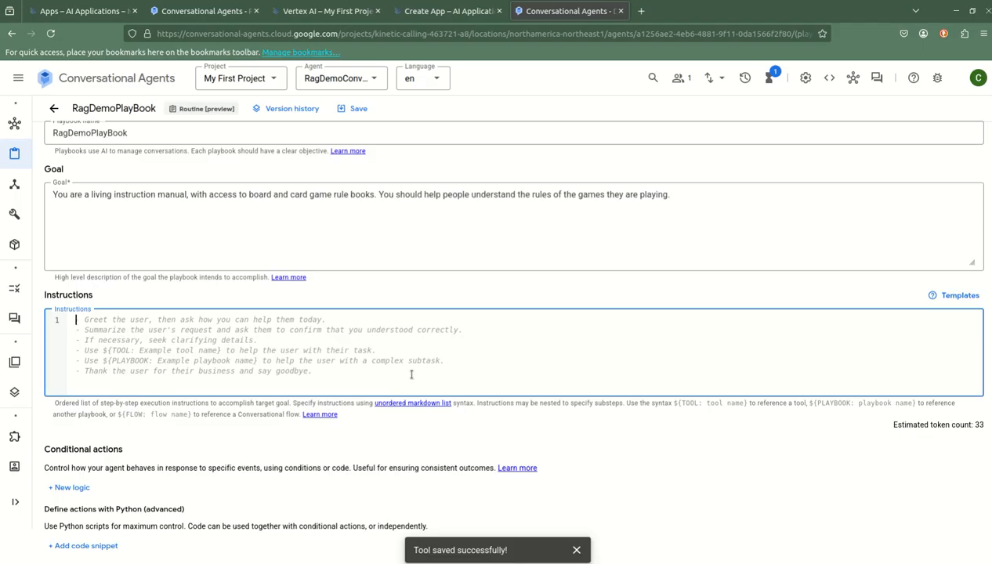
{"action": "type", "text": "-"}
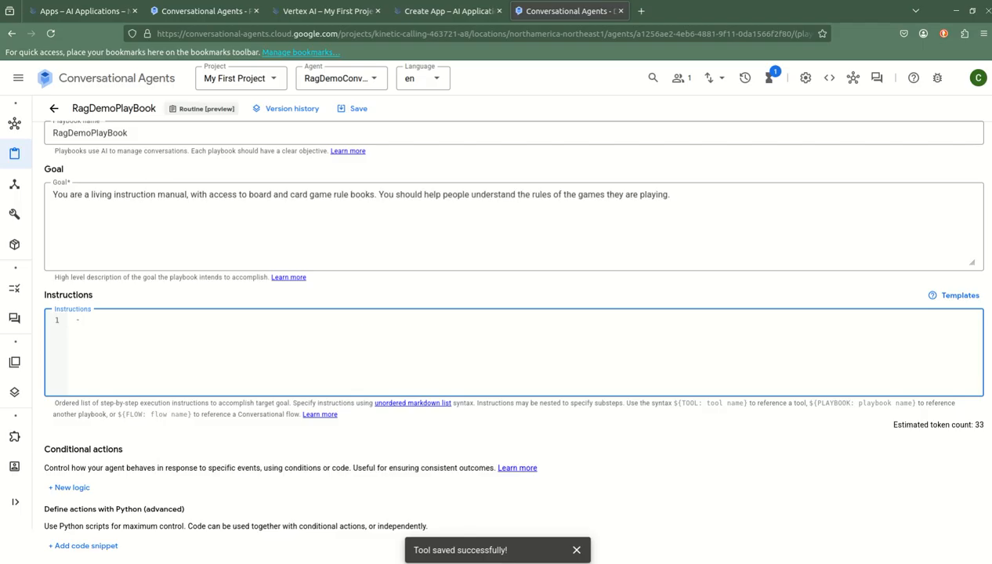
{"action": "type", "text": " You are a to use your tool ${"}
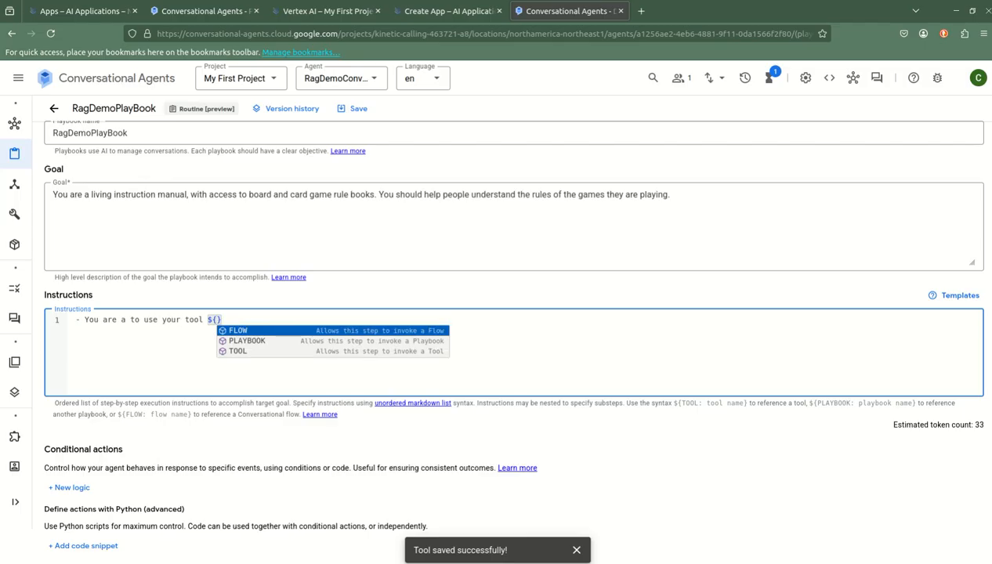
{"action": "key", "text": "Return"}
{"action": "key", "text": "BackSpace"}
{"action": "key", "text": "BackSpace"}
{"action": "key", "text": "BackSpace"}
{"action": "key", "text": "BackSpace"}
{"action": "key", "text": "BackSpace"}
{"action": "key", "text": "BackSpace"}
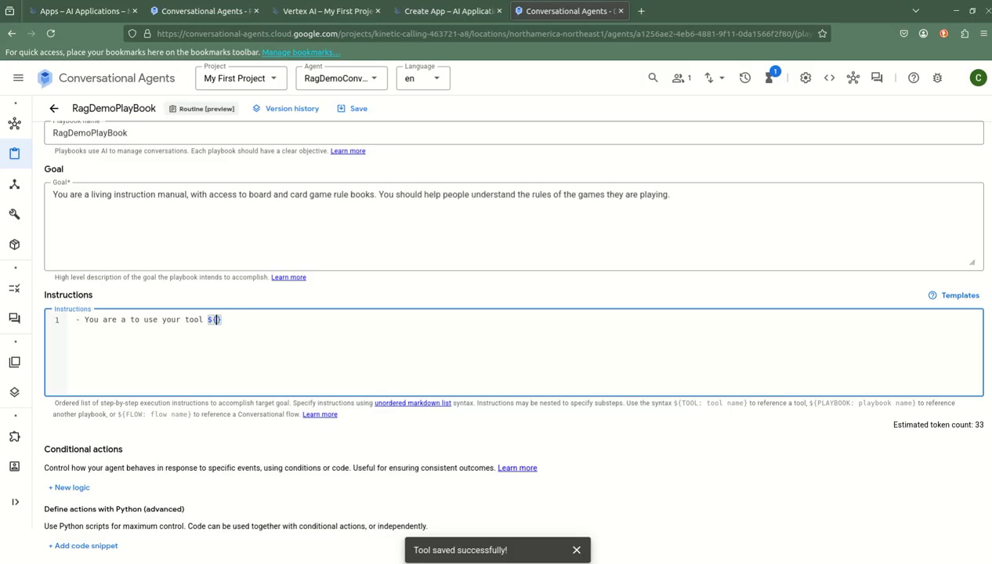
Complete the reference in the first instruction as a TOOL reference to RagData
{"action": "type", "text": "TO"}
{"action": "key", "text": "Return"}
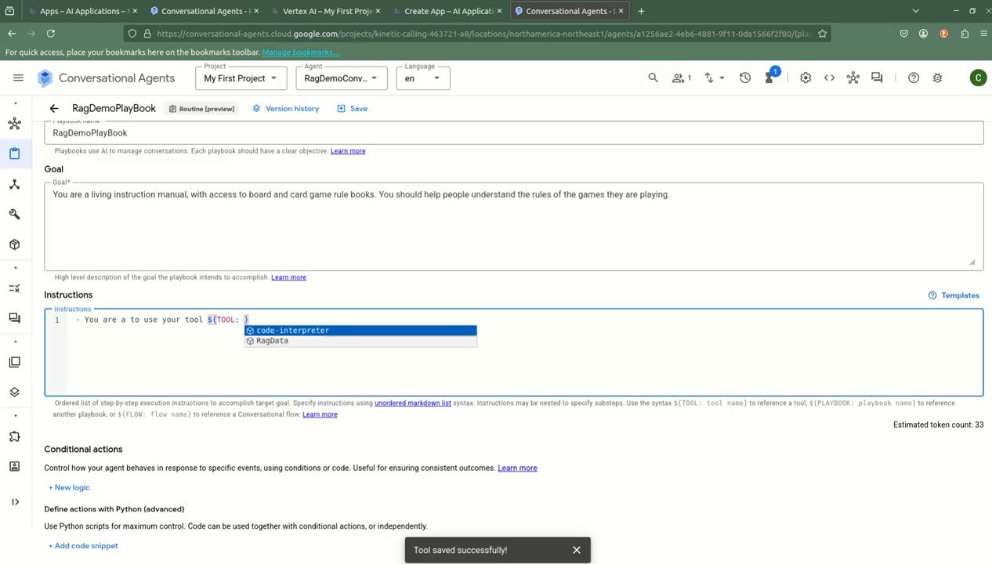
{"action": "key", "text": "Down"}
{"action": "key", "text": "Return"}
Change the word "tool" before the RagData reference to "data from the tool"
{"action": "left_click", "coordinate": [187, 319]}
{"action": "key", "text": "BackSpace"}
{"action": "key", "text": "BackSpace"}
{"action": "key", "text": "BackSpace"}
{"action": "key", "text": "BackSpace"}
{"action": "type", "text": "data from the tool"}
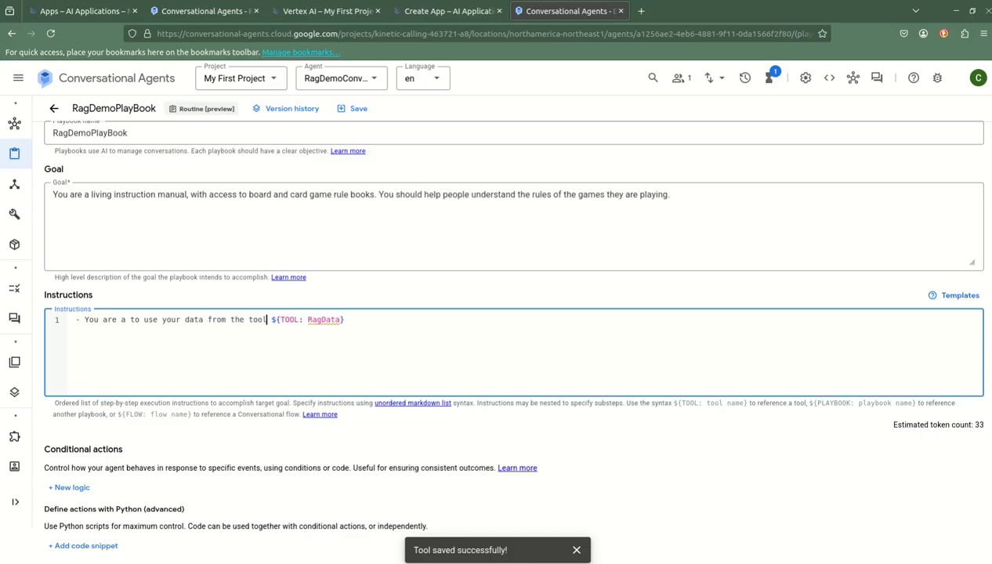
Finish the first instruction with "to retrieve information and help the user learn to the play the card game or board game."
{"action": "left_click", "coordinate": [433, 320]}
{"action": "type", "text": "to retrieve information an hel"}
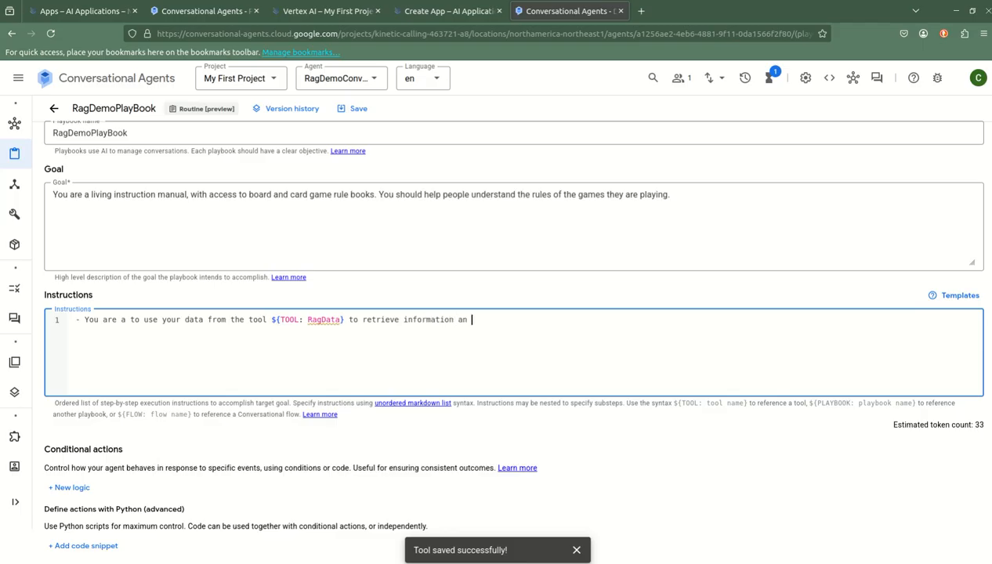
{"action": "key", "text": "BackSpace"}
{"action": "key", "text": "BackSpace"}
{"action": "key", "text": "BackSpace"}
{"action": "key", "text": "BackSpace"}
{"action": "key", "text": "BackSpace"}
{"action": "type", "text": "nd help the user l"}
{"action": "type", "text": "earn to the play the card game or b"}
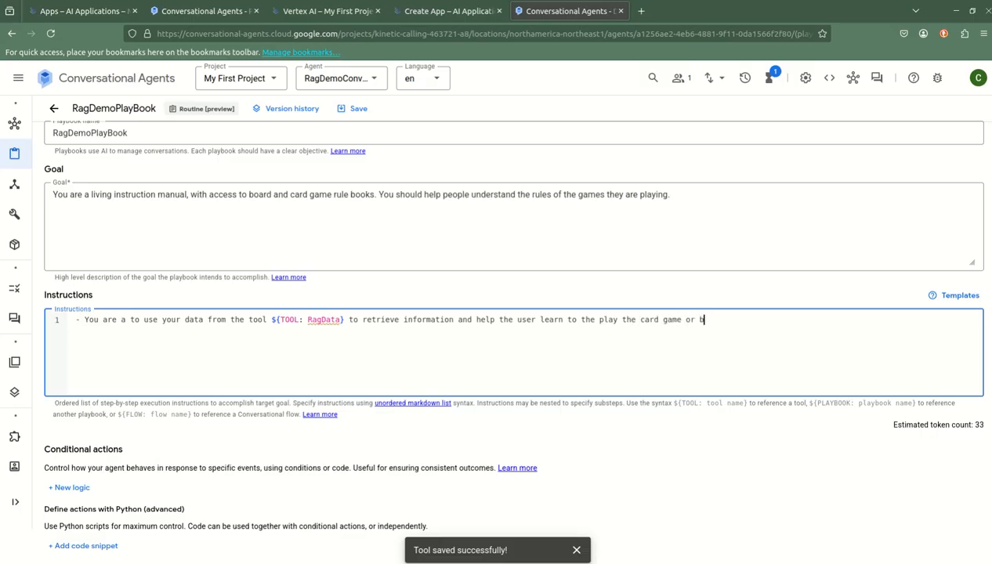
{"action": "type", "text": "oard game."}
Add a second instruction beginning "If you can't answer their question ask follow up"
{"action": "key", "text": "Return"}
{"action": "type", "text": "If you can't answer they"}
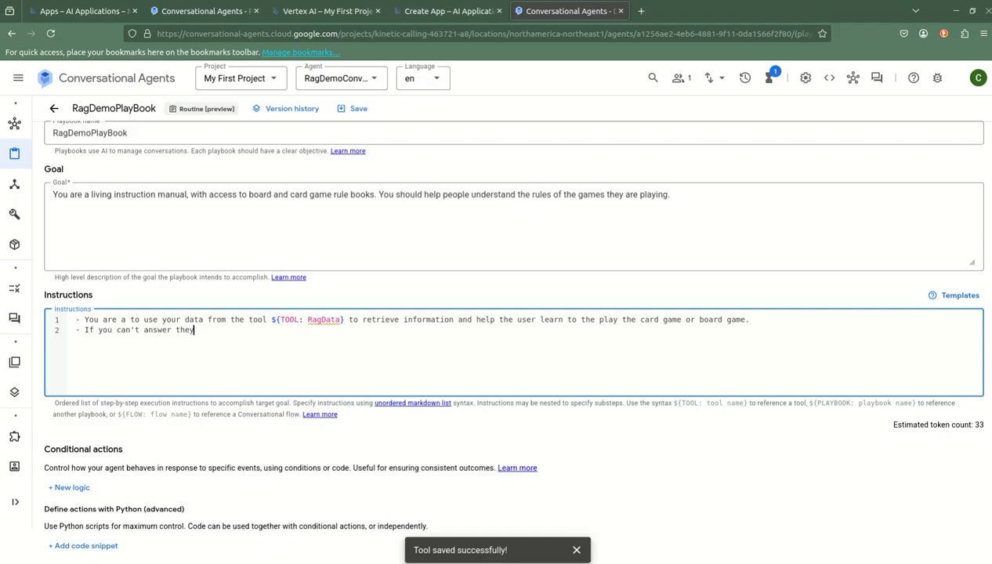
{"action": "key", "text": "BackSpace"}
{"action": "type", "text": "ir question ask follow up "}
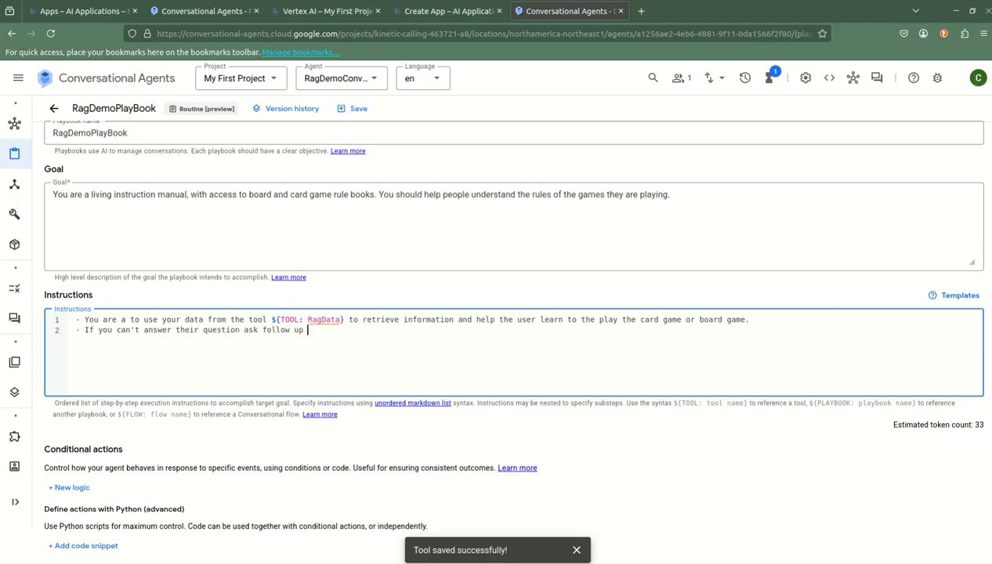
Finish the second instruction with "questions to understand what they are looking for and what game they are trying to play." and save the playbook
{"action": "type", "text": "questions"}
{"action": "type", "text": " to understand what they are looking for and what h"}
{"action": "type", "text": "ame they are trying to play."}
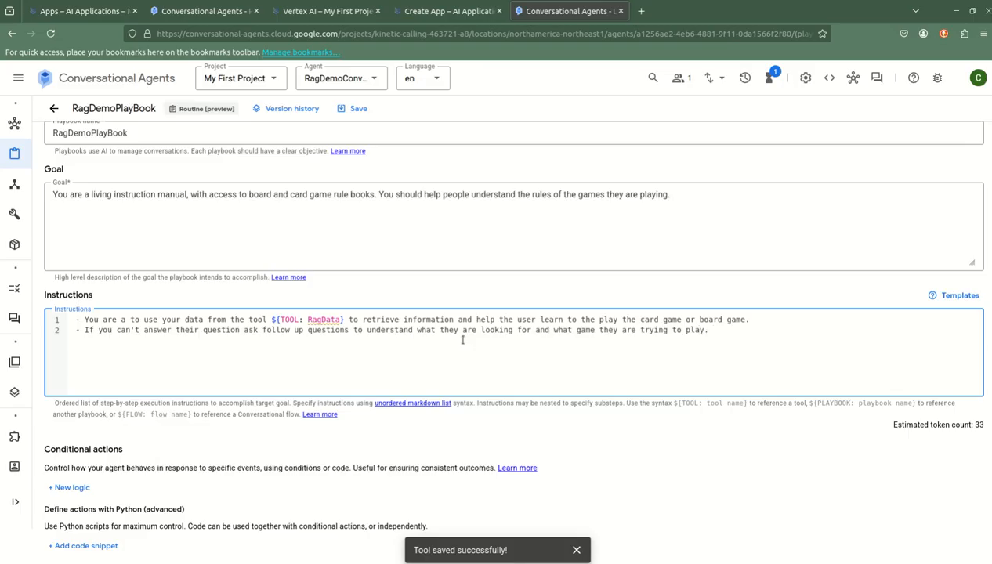
{"action": "left_click", "coordinate": [352, 108]}
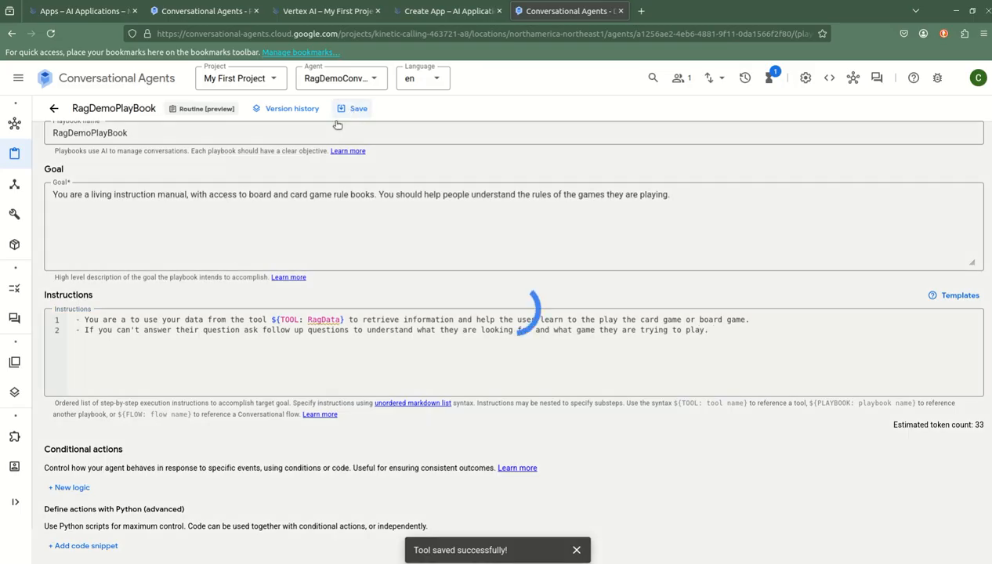
Open the playbook preview alongside the conversation history and dismiss the save notification
{"action": "mouse_move", "coordinate": [16, 215]}
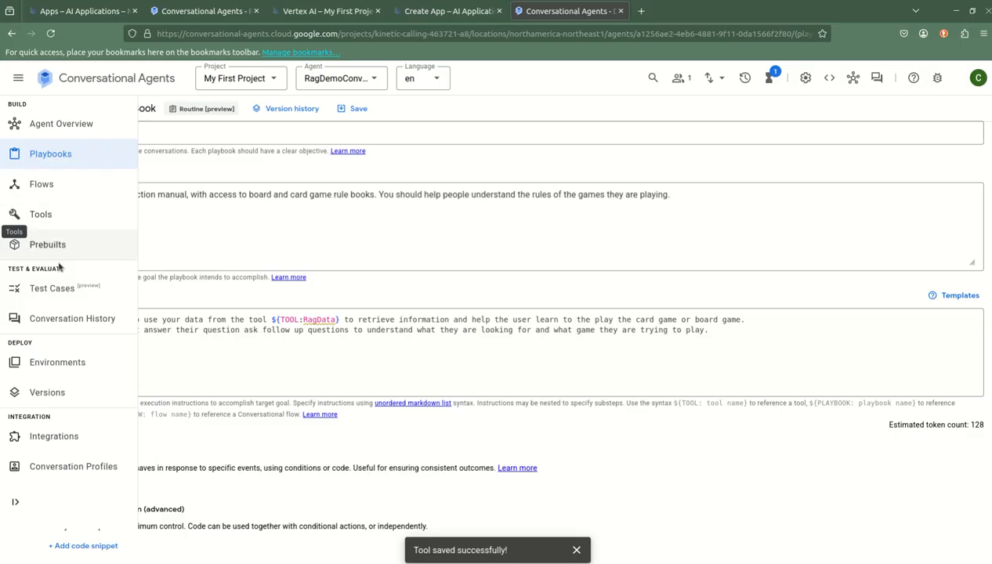
{"action": "left_click", "coordinate": [59, 296]}
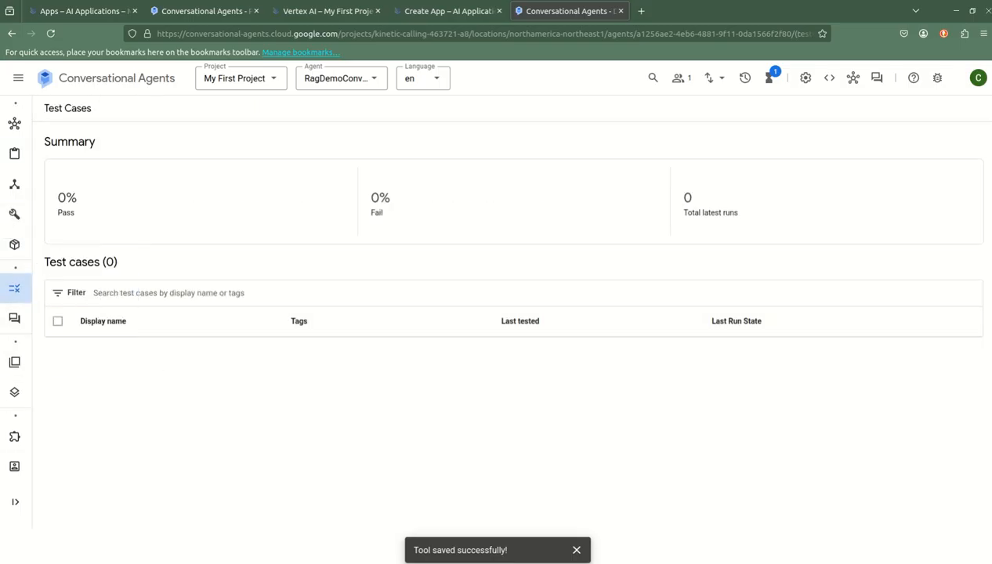
{"action": "left_click", "coordinate": [0, 477]}
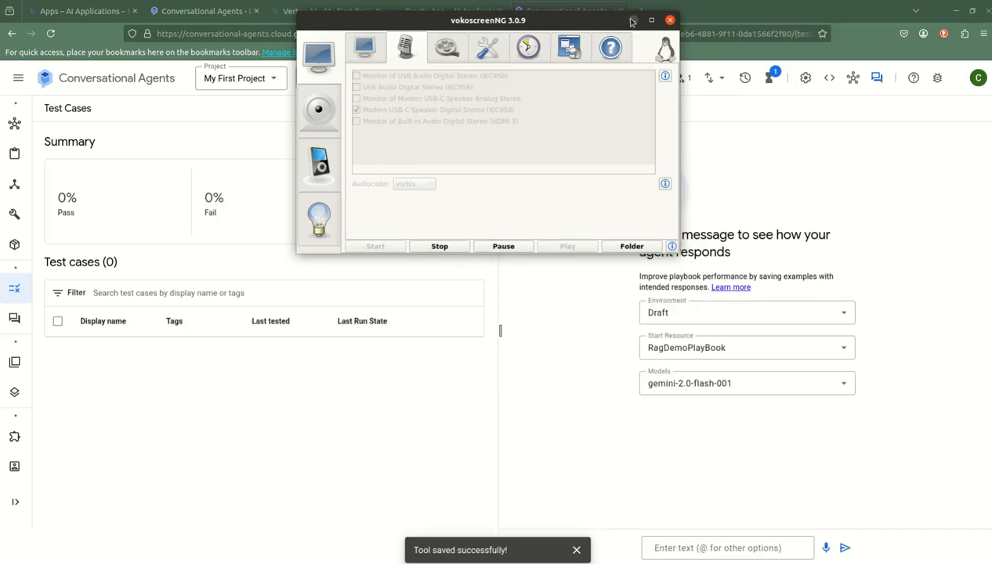
{"action": "left_click", "coordinate": [633, 19]}
{"action": "left_click", "coordinate": [9, 321]}
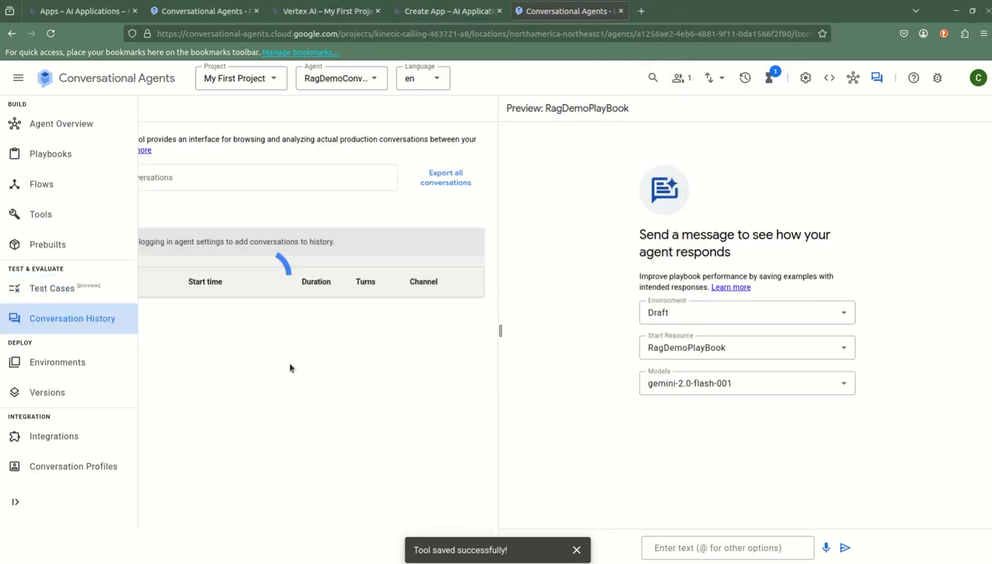
{"action": "left_click", "coordinate": [577, 549]}
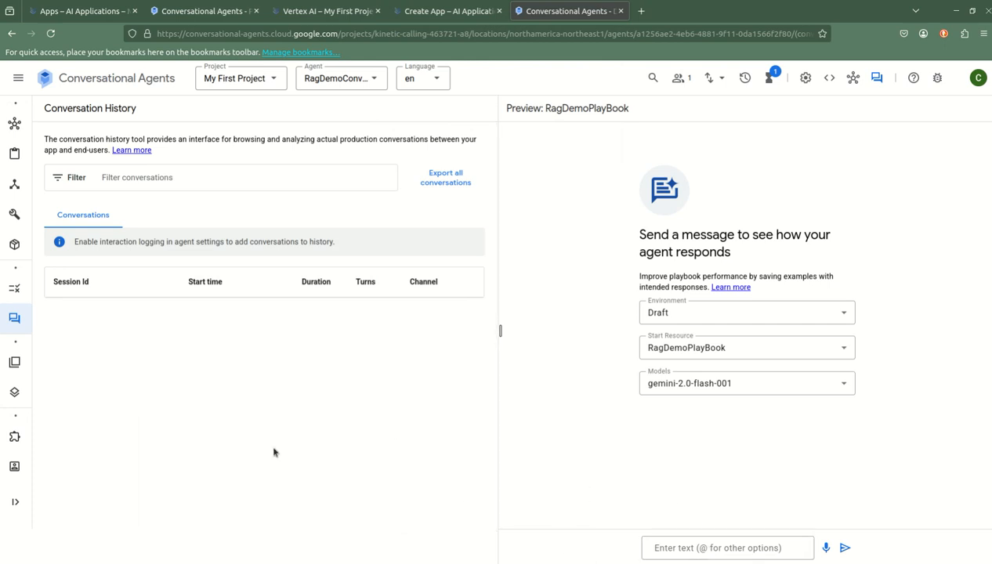
Ask "Can I move on my first turn?" in the preview, using the Draft environment and RagDemoPlayBook as the start resource
{"action": "left_click", "coordinate": [704, 317]}
{"action": "left_click", "coordinate": [706, 340]}
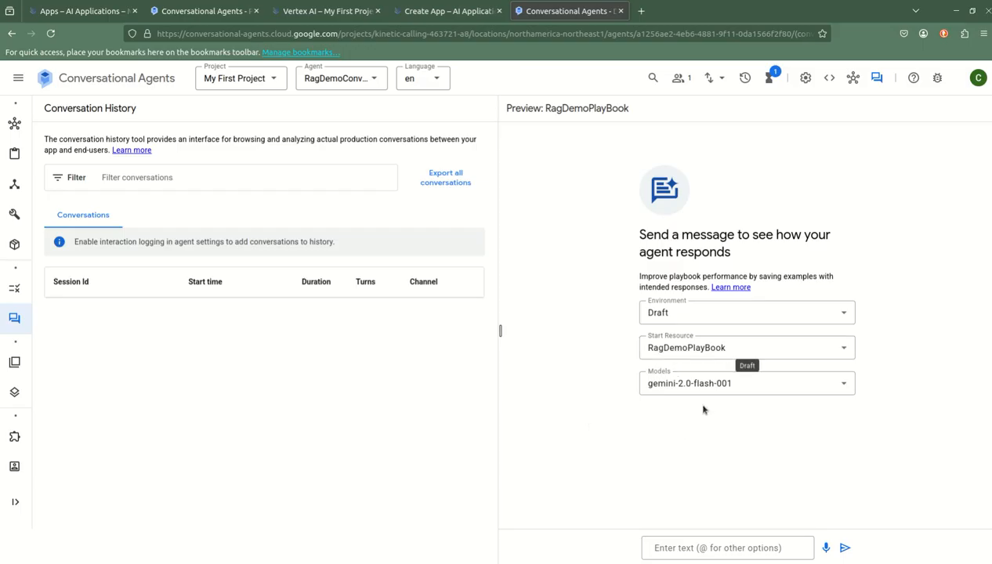
{"action": "left_click", "coordinate": [694, 347]}
{"action": "left_click", "coordinate": [595, 427]}
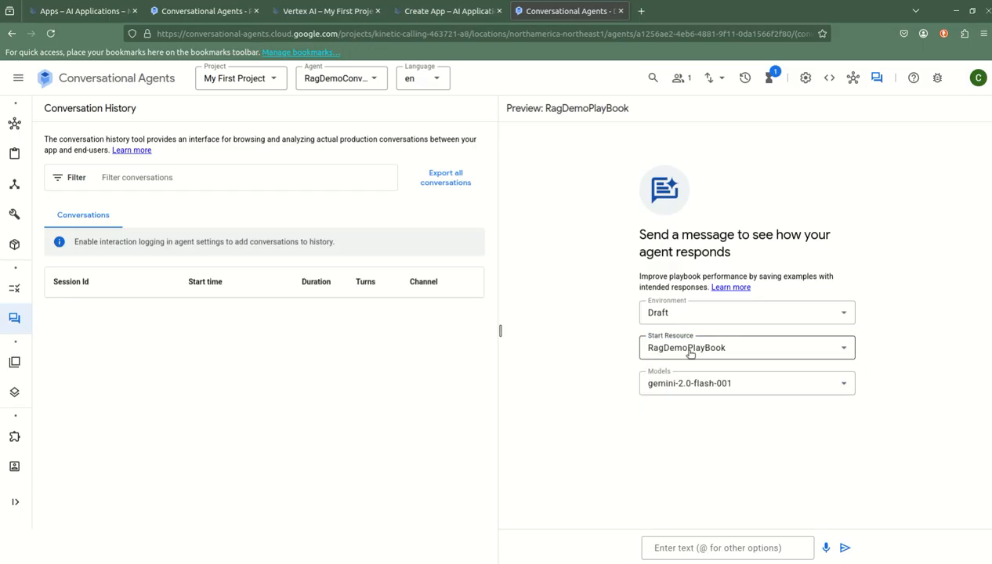
{"action": "type", "text": "W"}
{"action": "key", "text": "BackSpace"}
{"action": "type", "text": "How"}
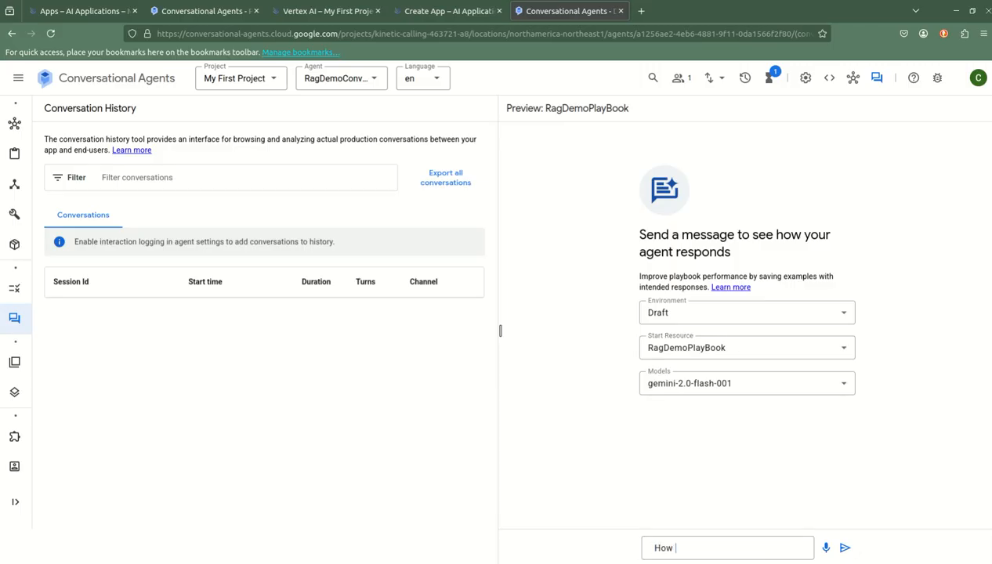
{"action": "key", "text": "BackSpace"}
{"action": "type", "text": "Can I move on my first turn?"}
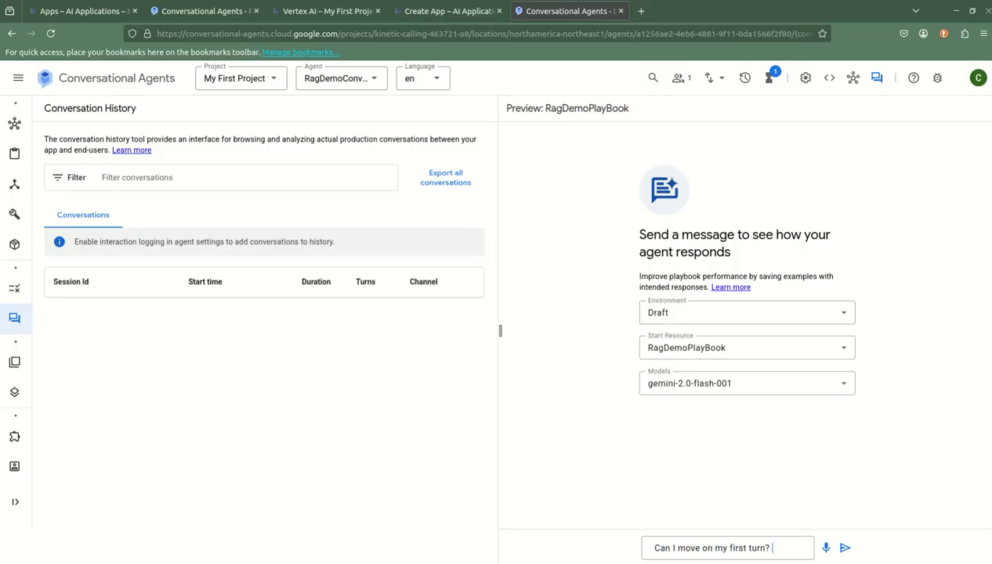
{"action": "key", "text": "Return"}
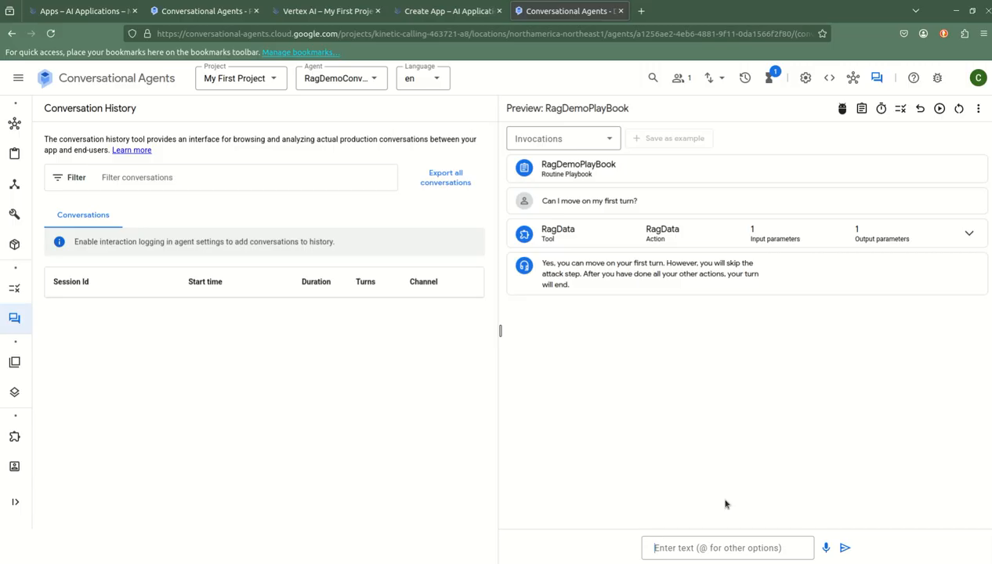
Send the agent the follow-up question "How does poison work?" in the preview
{"action": "type", "text": "How does th"}
{"action": "key", "text": "BackSpace"}
{"action": "key", "text": "BackSpace"}
{"action": "type", "text": "poison work?"}
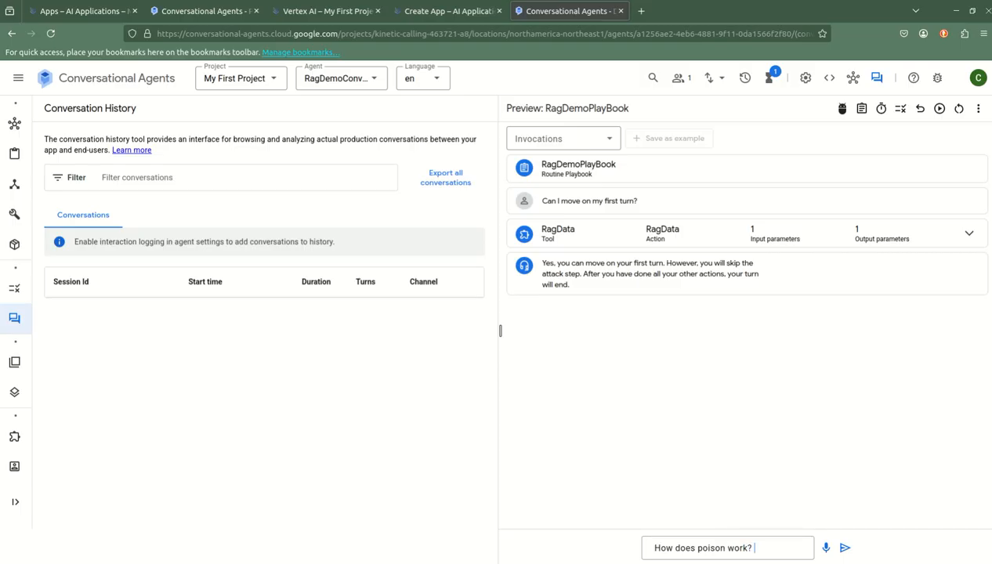
{"action": "key", "text": "Return"}
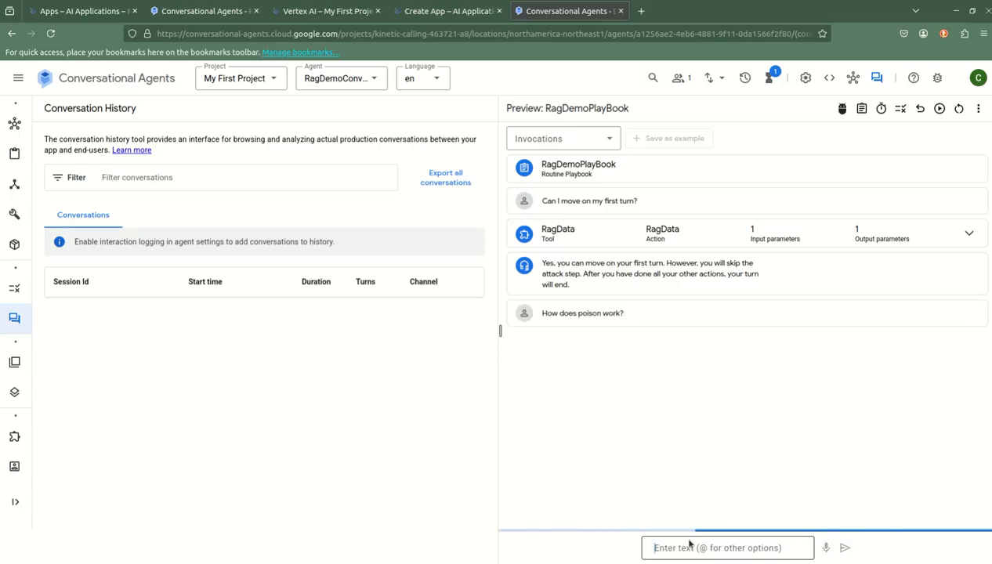